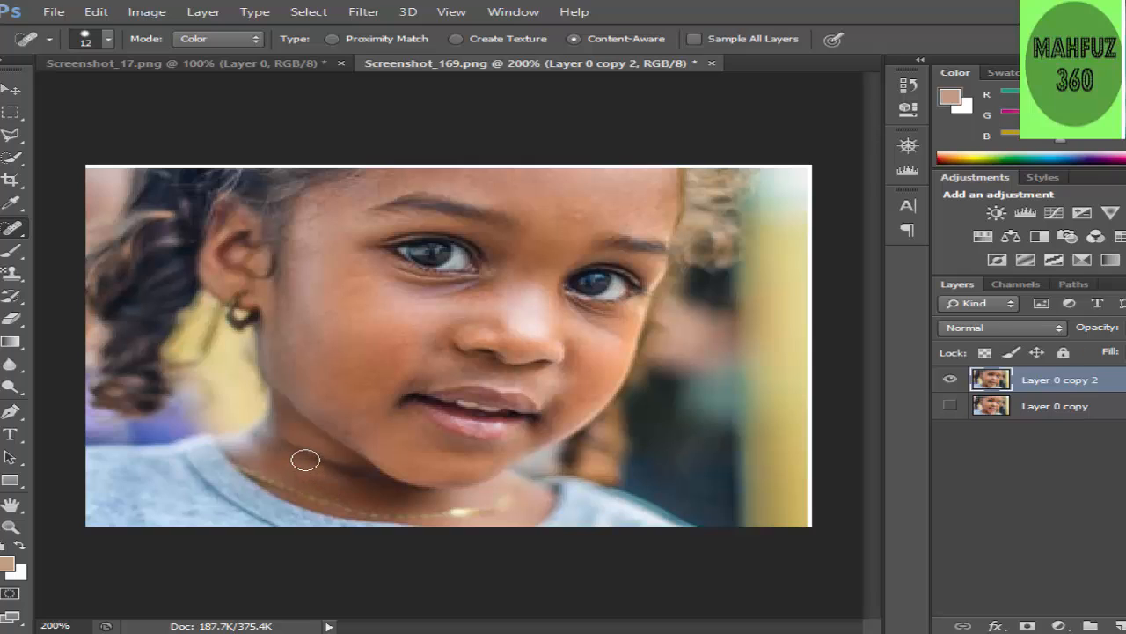
# Step: Retouch the skin along the jawline, under the chin and on the neck with the Spot Healing Brush in Color mode
pyautogui.moveTo(306, 459); pyautogui.dragTo(382, 483)
pyautogui.moveTo(323, 463); pyautogui.dragTo(287, 445)
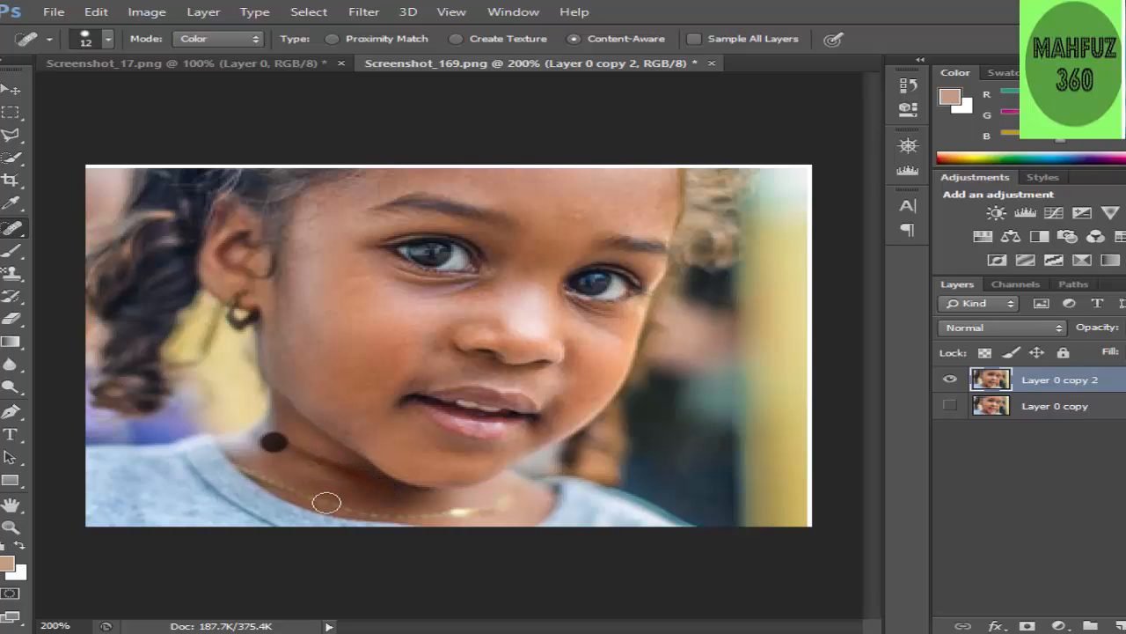
pyautogui.click(379, 484)
pyautogui.moveTo(380, 483); pyautogui.dragTo(469, 496)
pyautogui.click(384, 476)
pyautogui.click(395, 482)
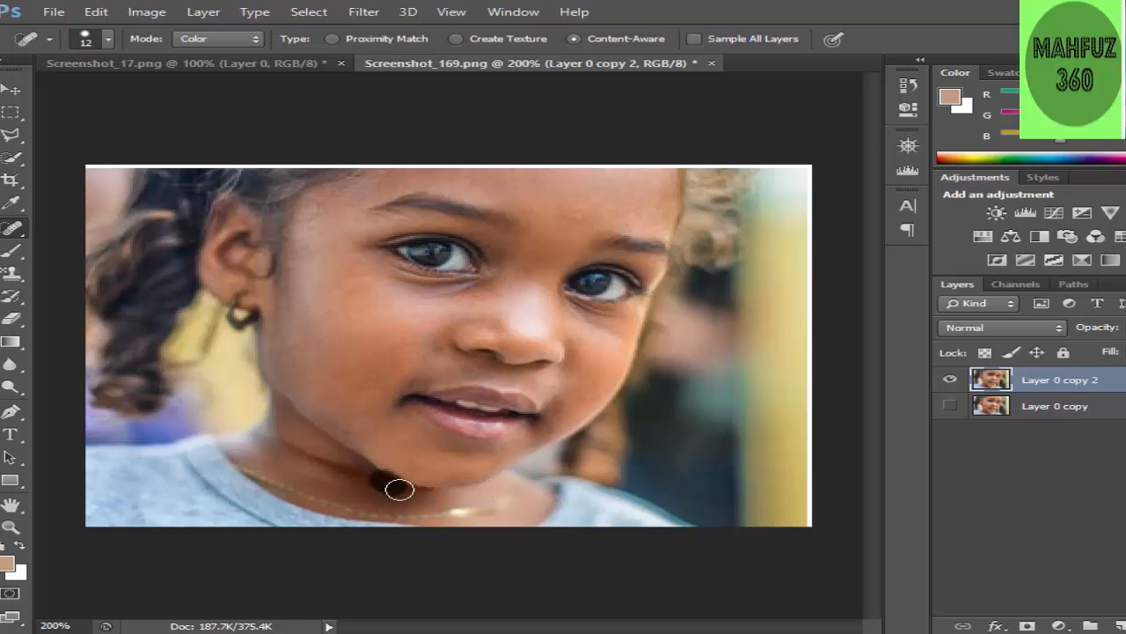
pyautogui.click(419, 500)
pyautogui.click(369, 475)
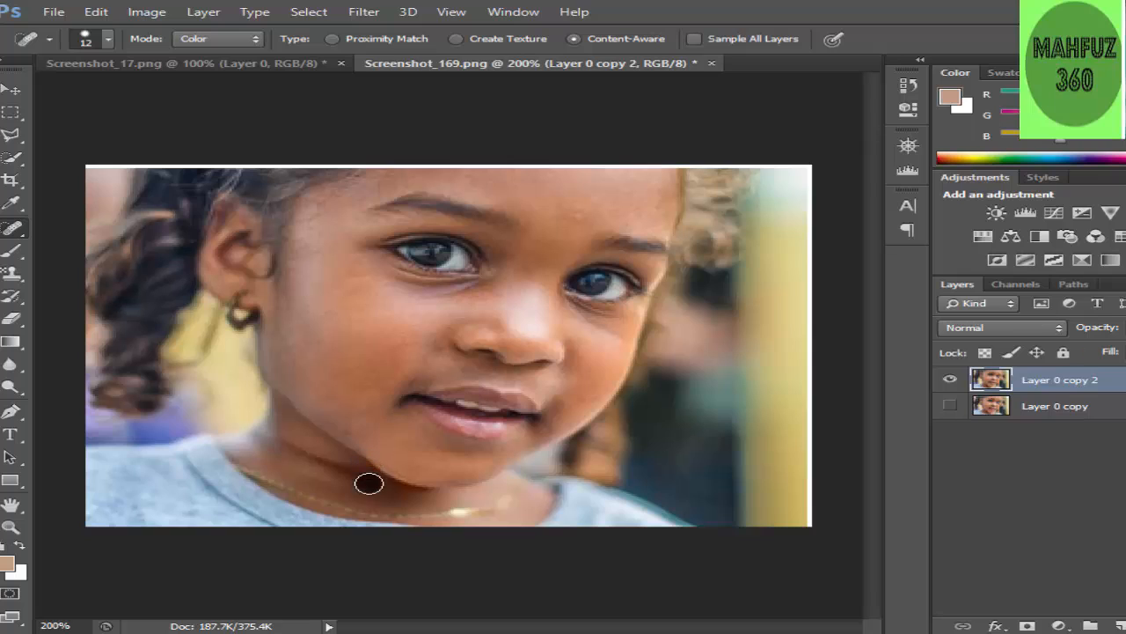
pyautogui.click(387, 483)
pyautogui.click(368, 475)
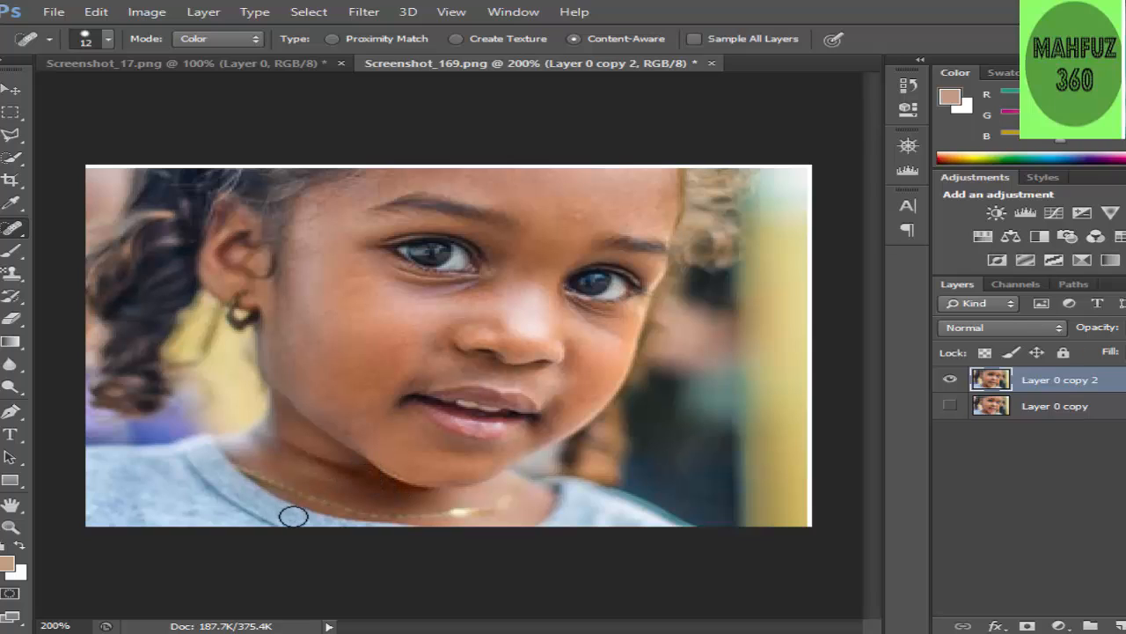
pyautogui.click(353, 463)
pyautogui.moveTo(353, 463); pyautogui.dragTo(440, 516)
pyautogui.click(389, 480)
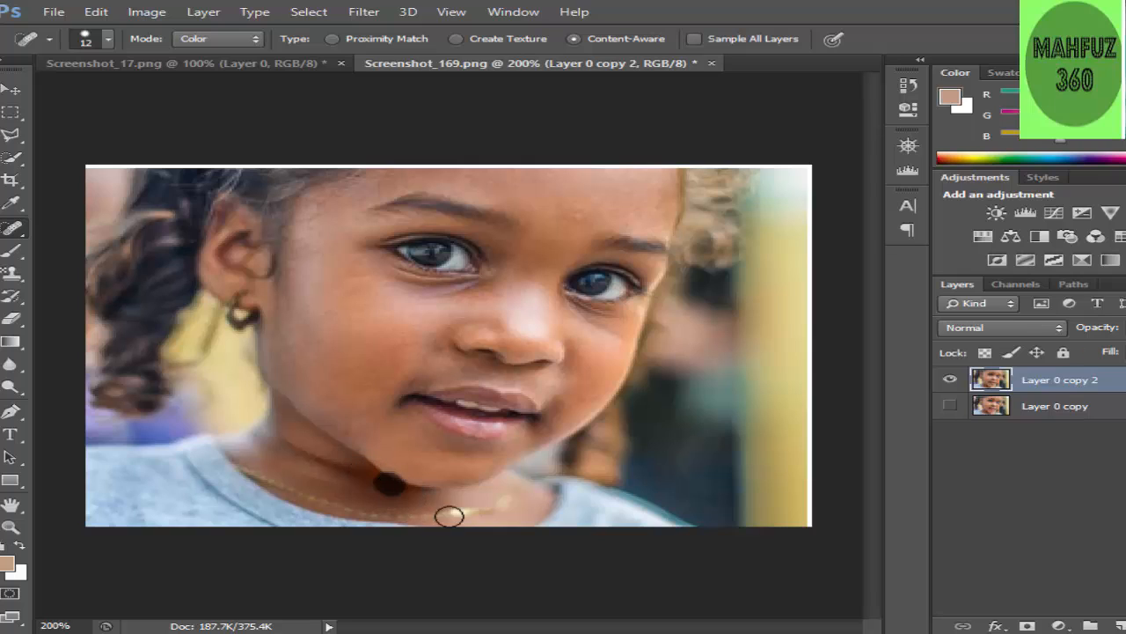
pyautogui.click(440, 490)
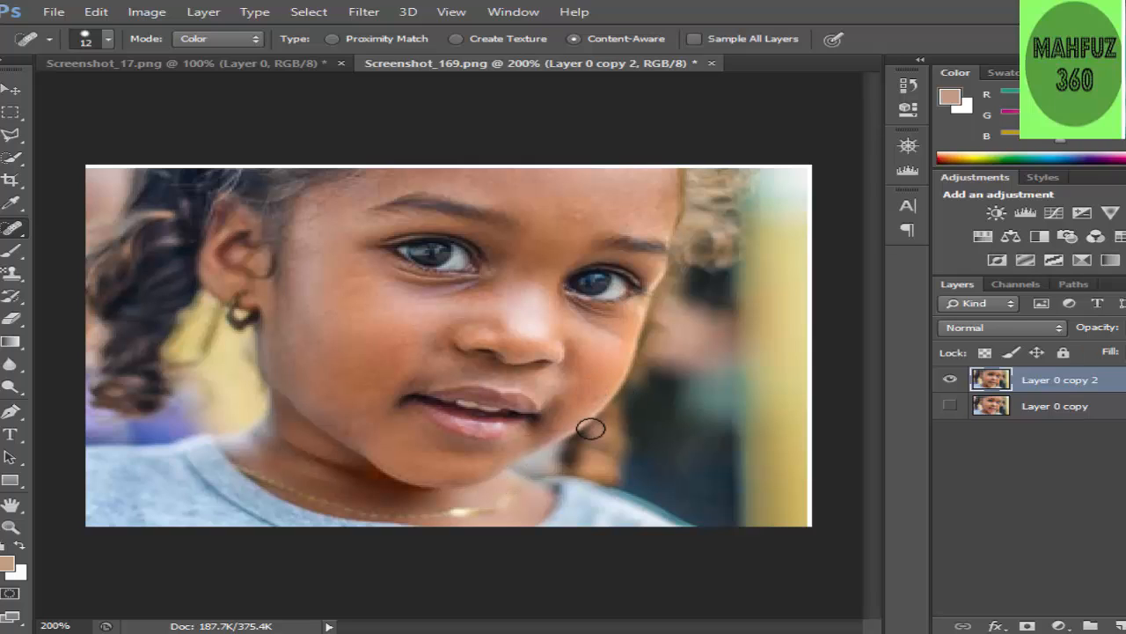
# Step: Heal the uneven skin on the girl's cheek, ear, temple and lower jaw with the Spot Healing Brush
pyautogui.click(417, 321)
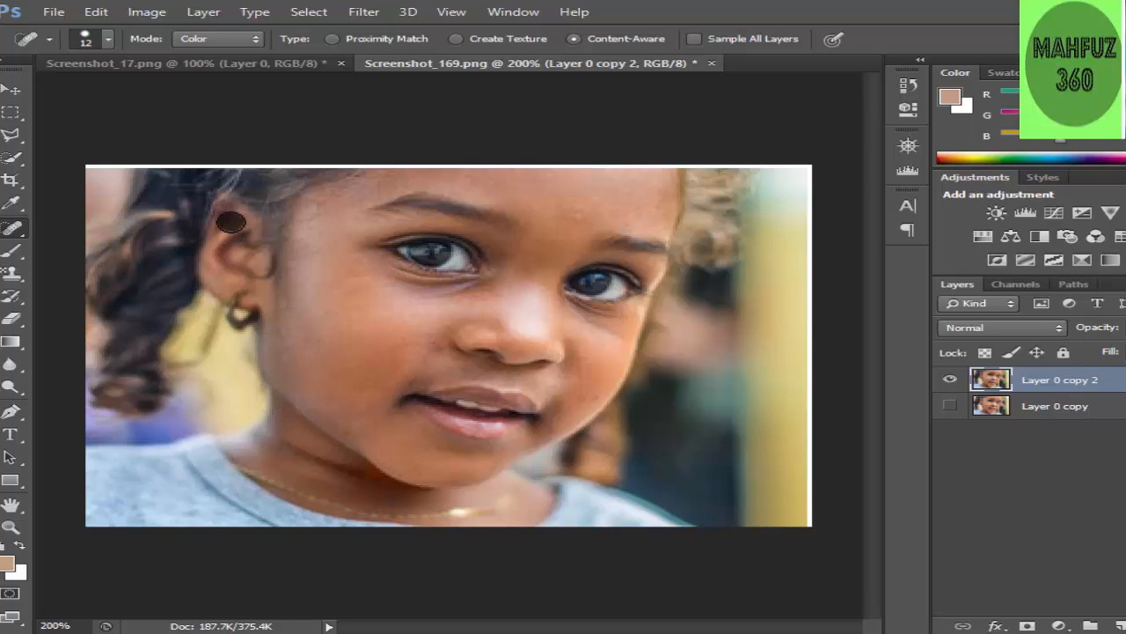
pyautogui.moveTo(212, 245); pyautogui.dragTo(215, 271)
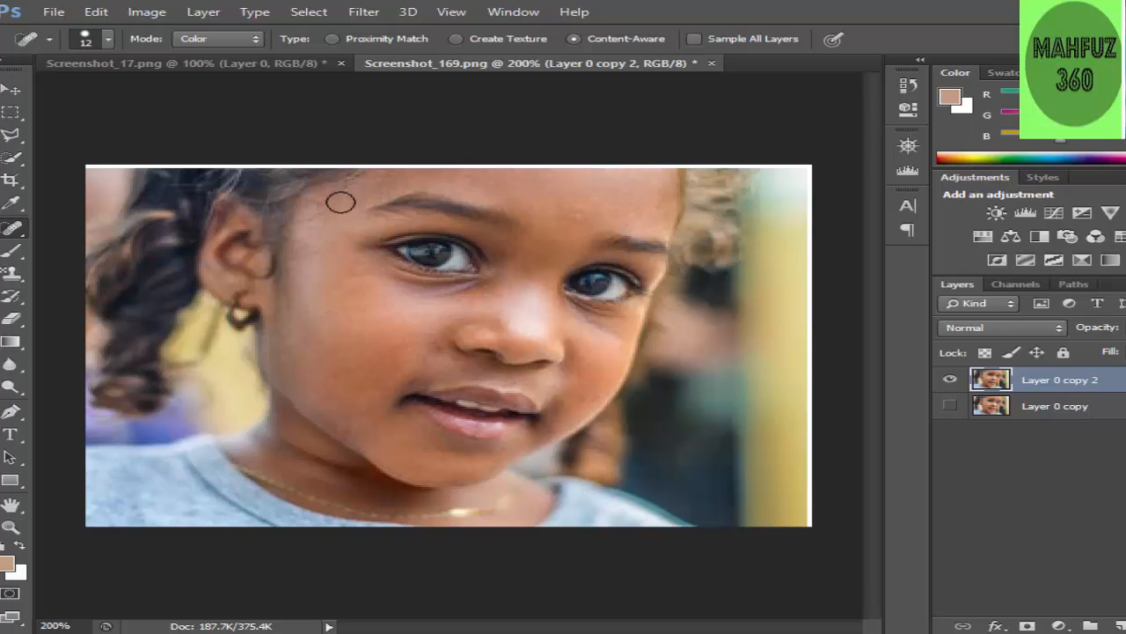
pyautogui.click(314, 253)
pyautogui.click(317, 308)
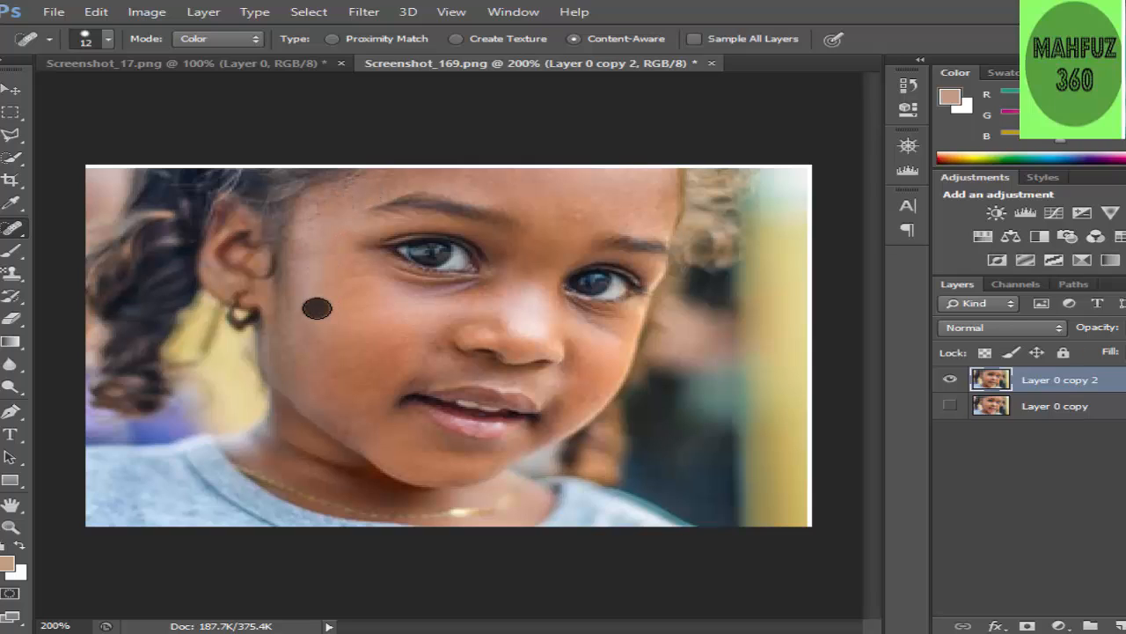
pyautogui.click(348, 437)
# Step: Quick-select the girl's face, ear and neck, refine the selection edges around the neck and ear, and copy it to a new layer
pyautogui.click(12, 157)
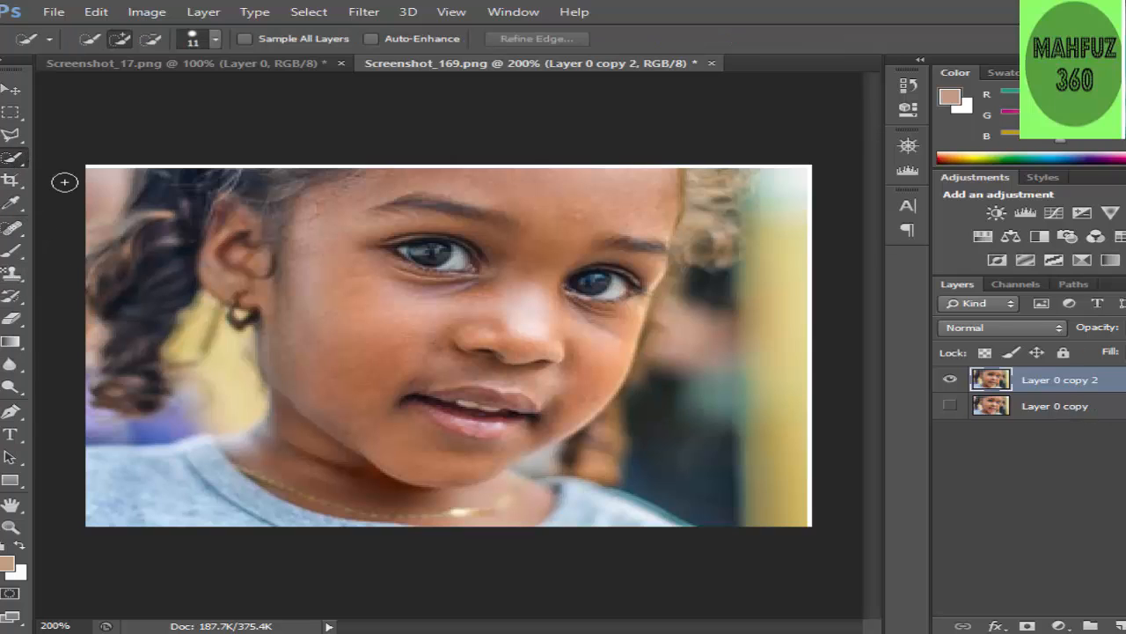
pyautogui.moveTo(502, 208)
pyautogui.mouseDown()
pyautogui.moveTo(445, 222)
pyautogui.moveTo(360, 302)
pyautogui.moveTo(344, 378)
pyautogui.mouseUp()
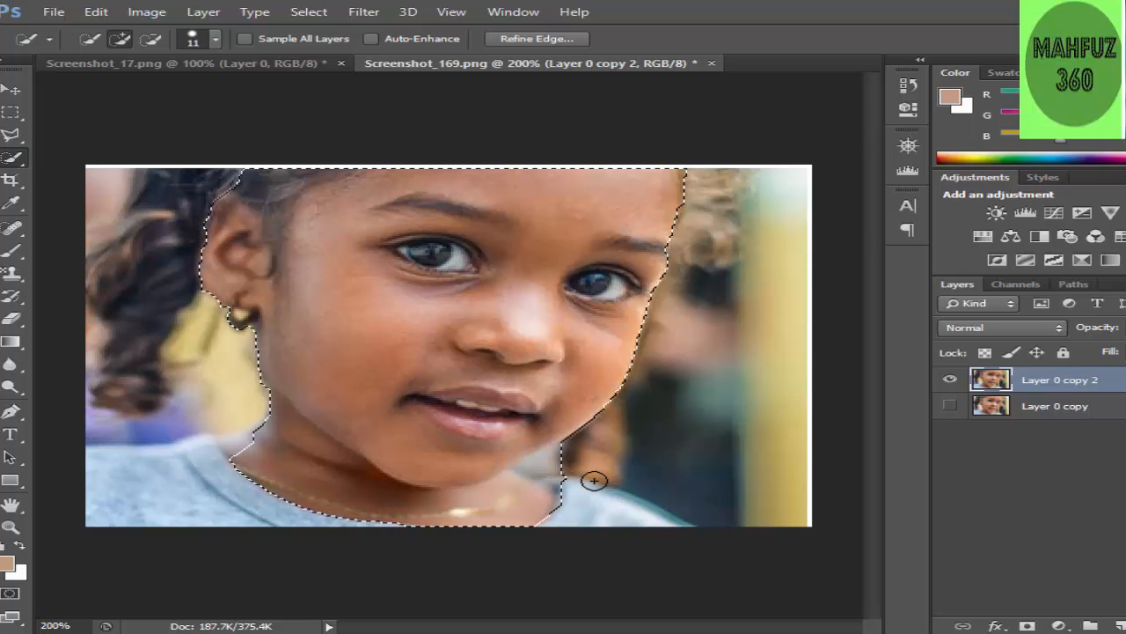
pyautogui.press('alt')
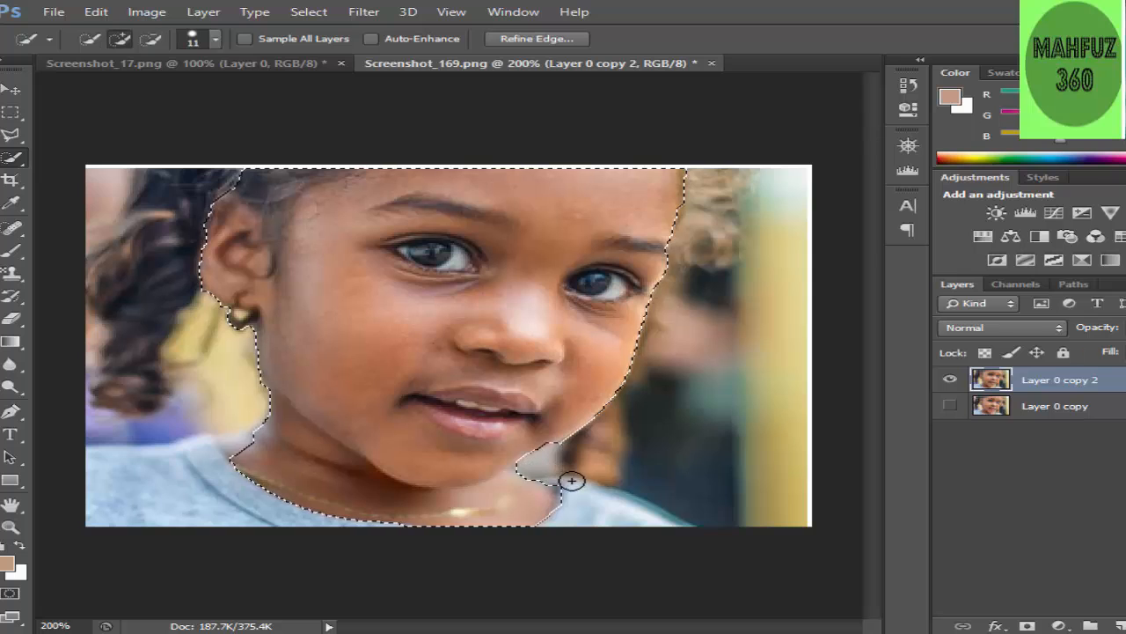
pyautogui.press('alt')
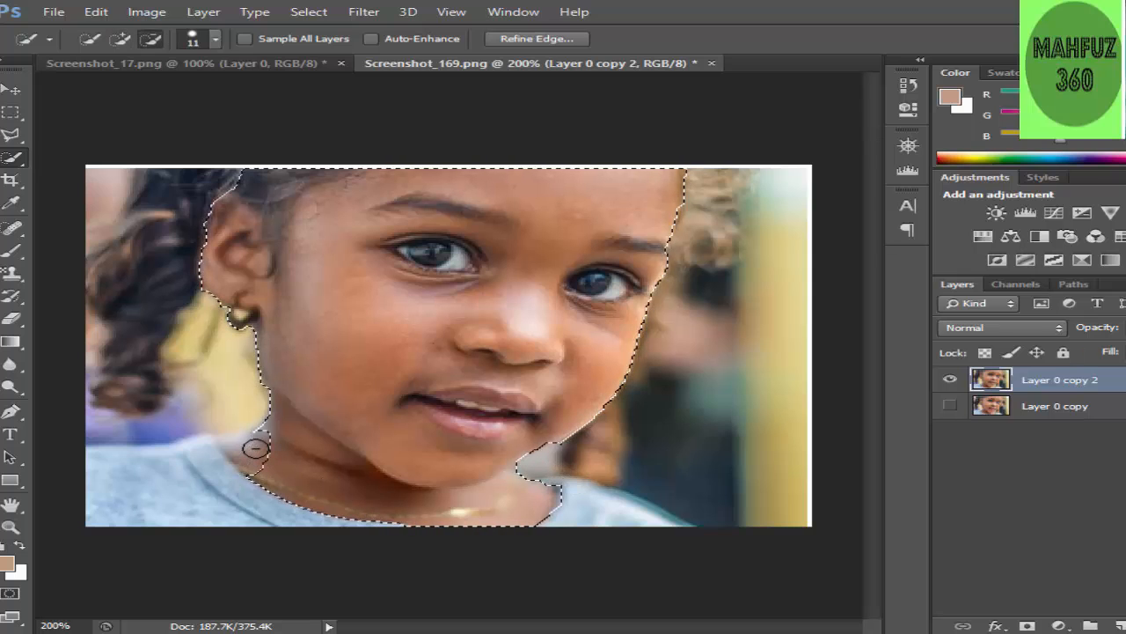
pyautogui.moveTo(263, 426)
pyautogui.mouseDown()
pyautogui.moveTo(164, 520)
pyautogui.moveTo(197, 515)
pyautogui.moveTo(205, 371)
pyautogui.mouseUp()
pyautogui.press('alt')
pyautogui.moveTo(209, 281); pyautogui.dragTo(182, 240)
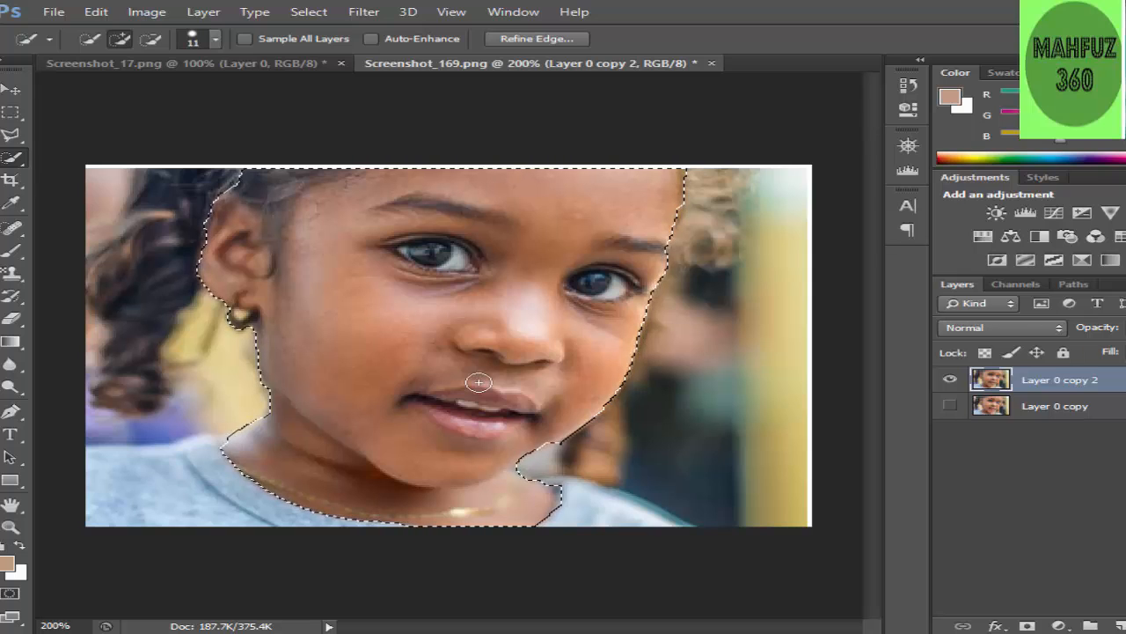
pyautogui.hotkey('ctrl', 'j')
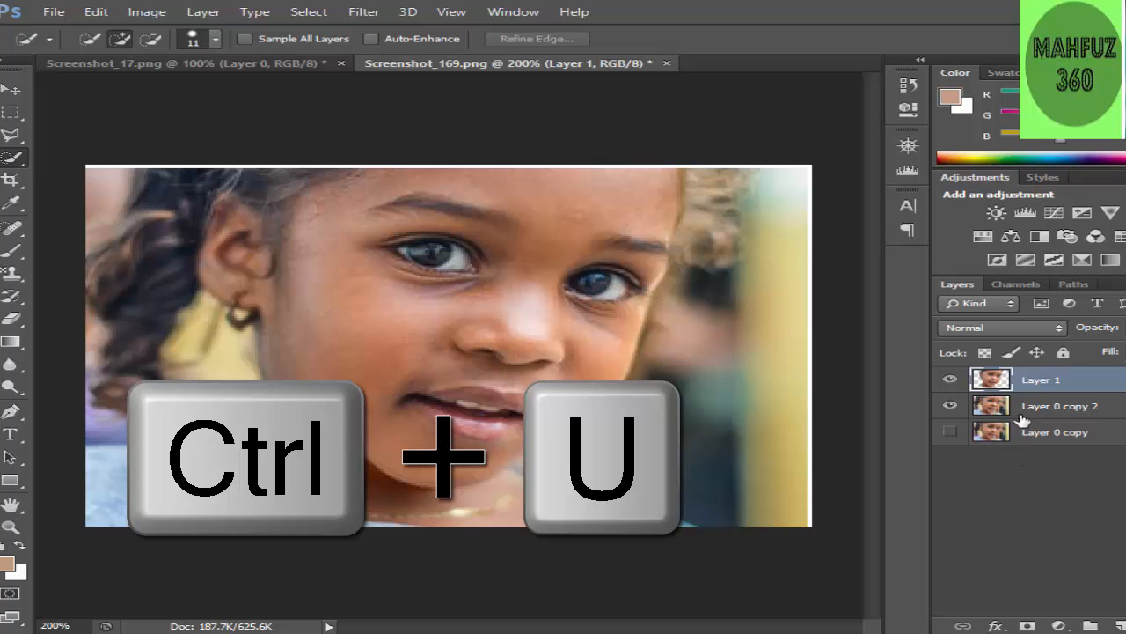
# Step: Add an empty layer above the face cutout and sample the woman's cheek skin tone from Screenshot_17.png as foreground colour
pyautogui.click(1119, 626)
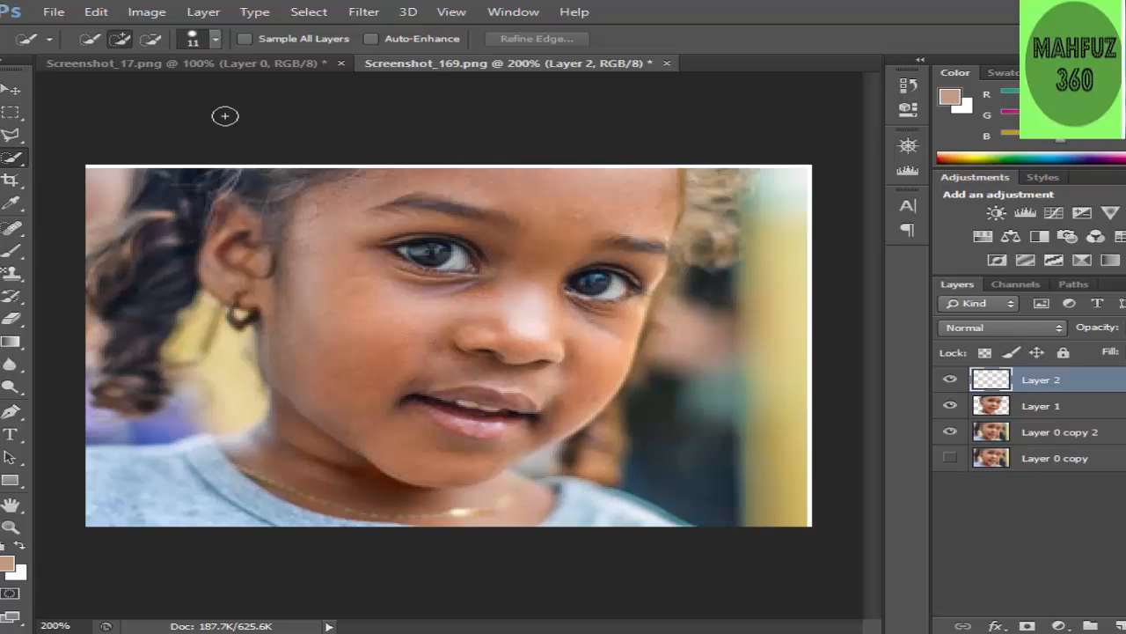
pyautogui.click(13, 203)
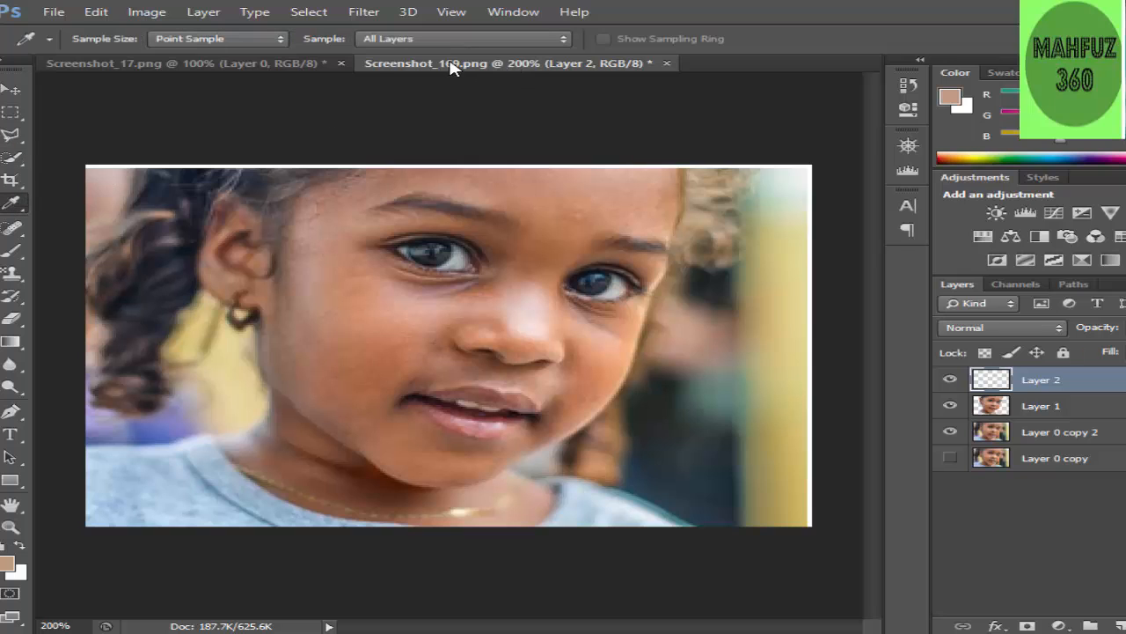
pyautogui.click(264, 65)
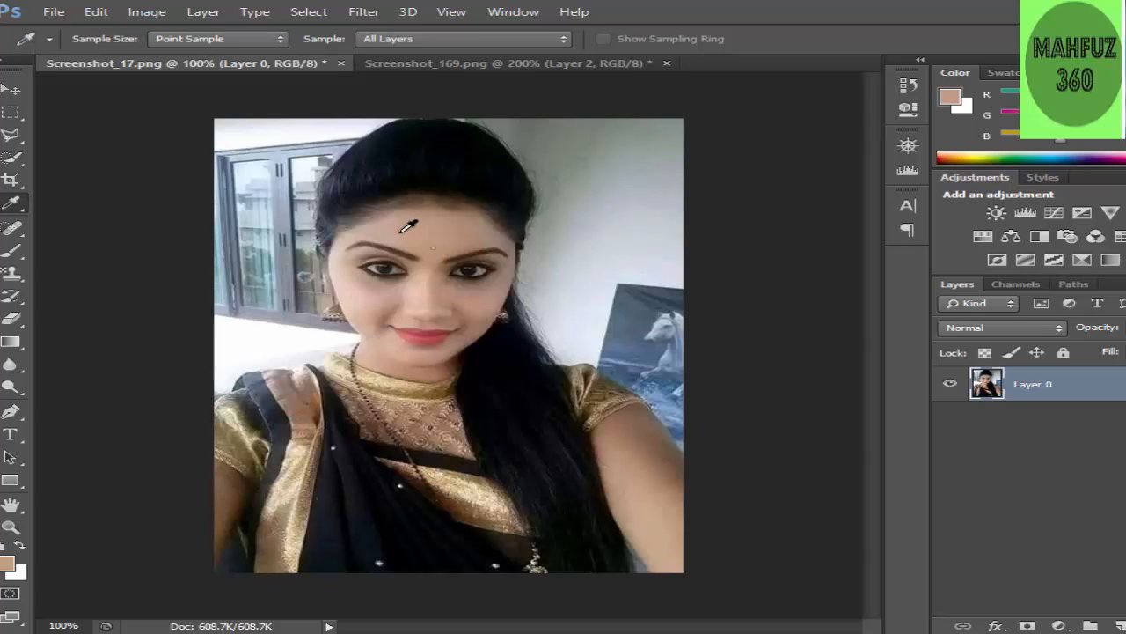
pyautogui.click(379, 299)
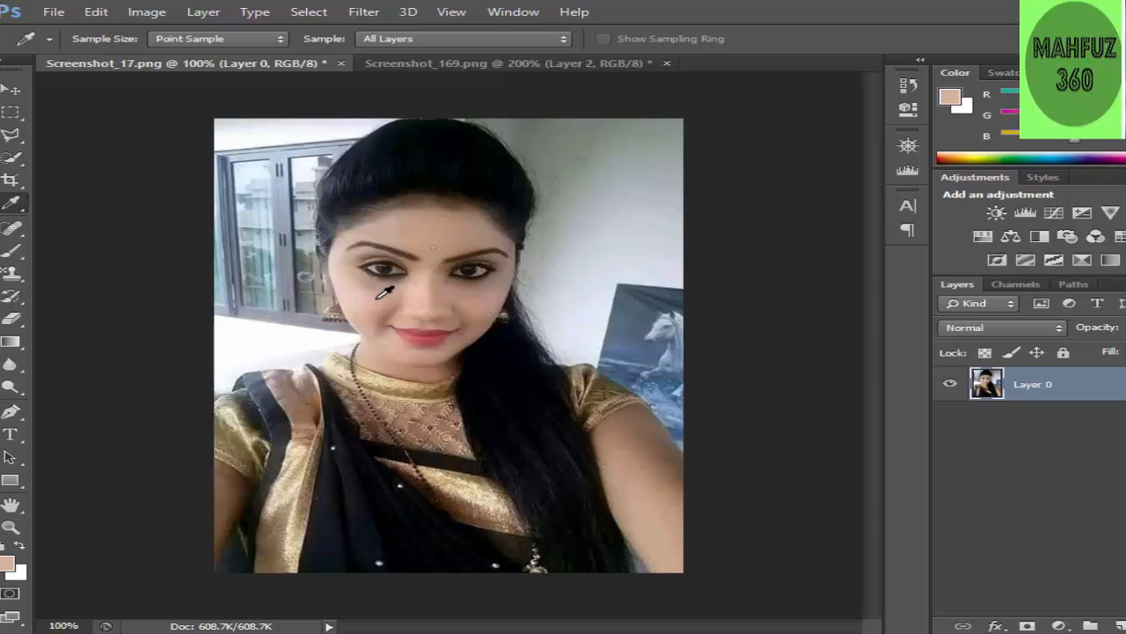
pyautogui.click(444, 66)
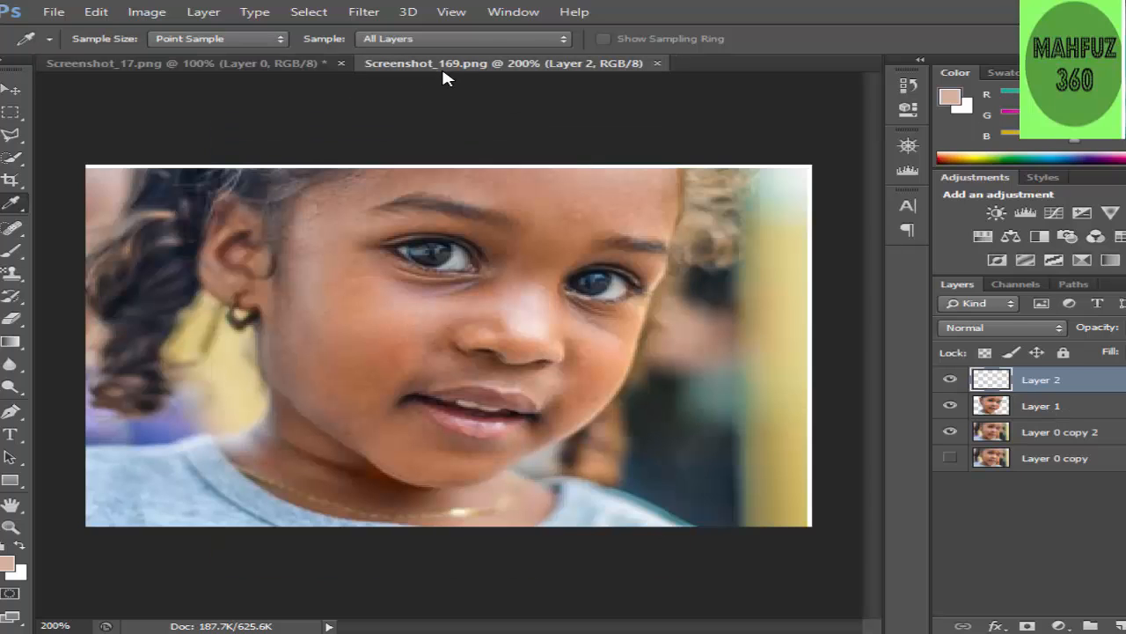
# Step: Paint the sampled skin tone over the girl's whole face, ear and neck with a 32 px brush at 100% opacity
pyautogui.click(14, 249)
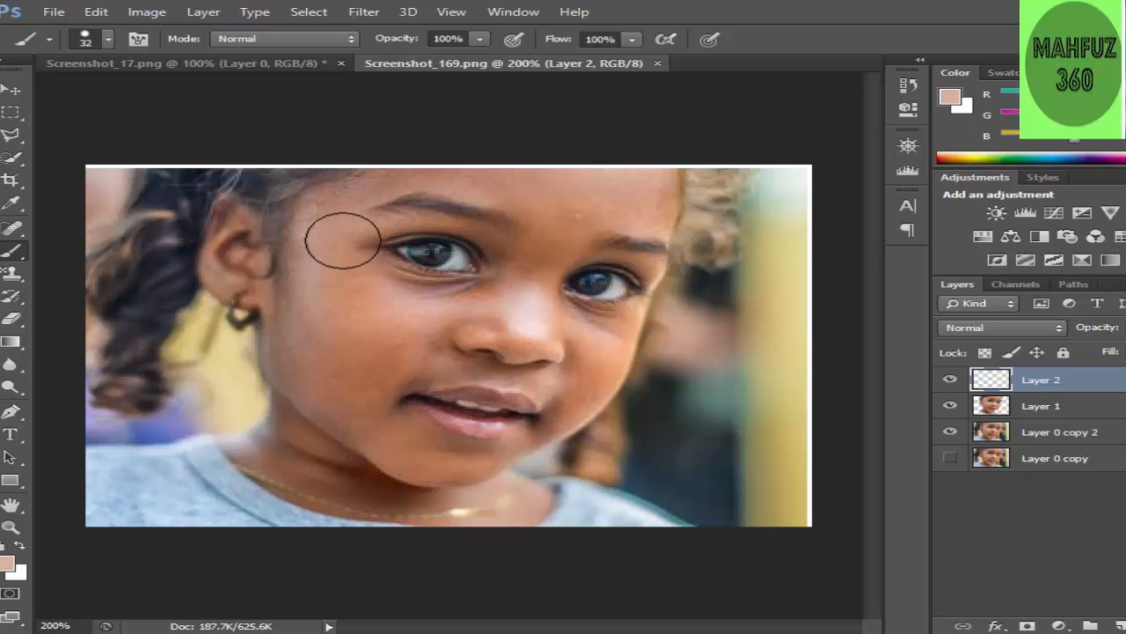
pyautogui.click(340, 219)
pyautogui.moveTo(326, 227)
pyautogui.mouseDown()
pyautogui.moveTo(284, 322)
pyautogui.moveTo(333, 429)
pyautogui.moveTo(288, 443)
pyautogui.moveTo(297, 406)
pyautogui.moveTo(261, 450)
pyautogui.moveTo(335, 487)
pyautogui.moveTo(539, 502)
pyautogui.moveTo(386, 473)
pyautogui.moveTo(350, 453)
pyautogui.moveTo(358, 496)
pyautogui.moveTo(400, 503)
pyautogui.moveTo(308, 481)
pyautogui.moveTo(438, 431)
pyautogui.moveTo(507, 388)
pyautogui.moveTo(511, 436)
pyautogui.moveTo(586, 386)
pyautogui.moveTo(608, 318)
pyautogui.moveTo(608, 263)
pyautogui.moveTo(546, 363)
pyautogui.moveTo(400, 341)
pyautogui.moveTo(465, 198)
pyautogui.moveTo(388, 412)
pyautogui.moveTo(359, 302)
pyautogui.moveTo(372, 220)
pyautogui.moveTo(406, 172)
pyautogui.moveTo(307, 209)
pyautogui.moveTo(295, 292)
pyautogui.moveTo(243, 256)
pyautogui.moveTo(237, 211)
pyautogui.moveTo(215, 237)
pyautogui.moveTo(257, 299)
pyautogui.moveTo(312, 294)
pyautogui.moveTo(436, 225)
pyautogui.moveTo(549, 191)
pyautogui.moveTo(632, 202)
pyautogui.moveTo(654, 191)
pyautogui.moveTo(619, 312)
pyautogui.moveTo(593, 247)
pyautogui.moveTo(452, 188)
pyautogui.moveTo(493, 318)
pyautogui.moveTo(452, 254)
pyautogui.moveTo(519, 254)
pyautogui.moveTo(296, 291)
pyautogui.moveTo(433, 317)
pyautogui.moveTo(430, 397)
pyautogui.moveTo(490, 405)
pyautogui.moveTo(528, 184)
pyautogui.moveTo(403, 186)
pyautogui.moveTo(460, 211)
pyautogui.moveTo(317, 485)
pyautogui.moveTo(483, 476)
pyautogui.moveTo(393, 483)
pyautogui.moveTo(311, 363)
pyautogui.moveTo(427, 462)
pyautogui.moveTo(466, 462)
pyautogui.mouseUp()
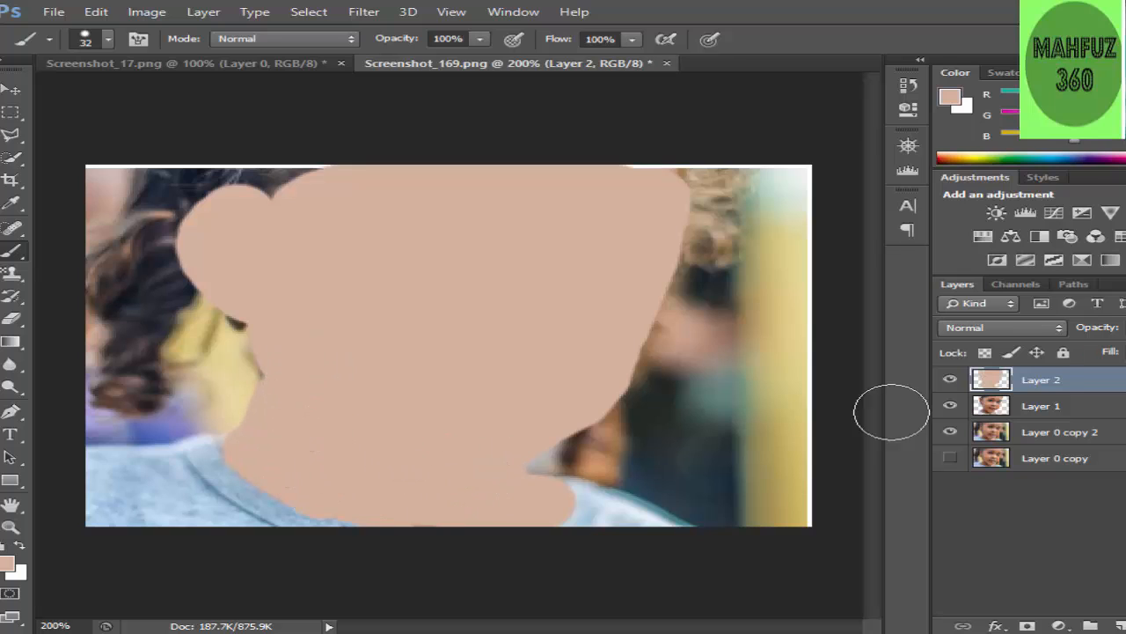
# Step: Set the painted skin-tone layer's blend mode to Soft Light and switch to the Eraser tool
pyautogui.click(1061, 328)
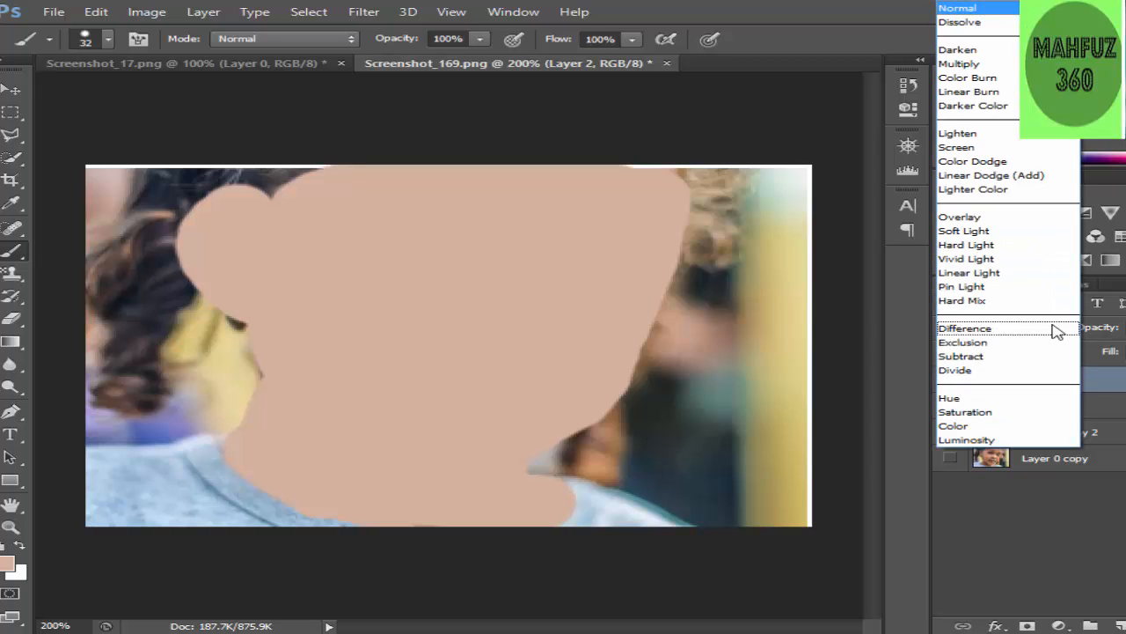
pyautogui.click(1003, 233)
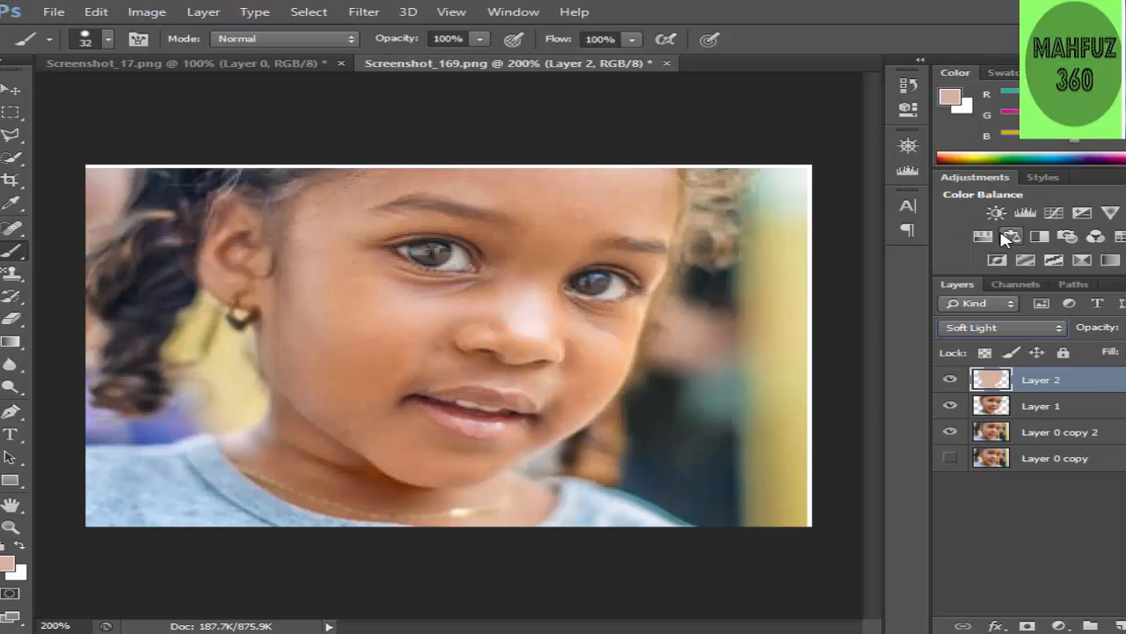
pyautogui.click(12, 321)
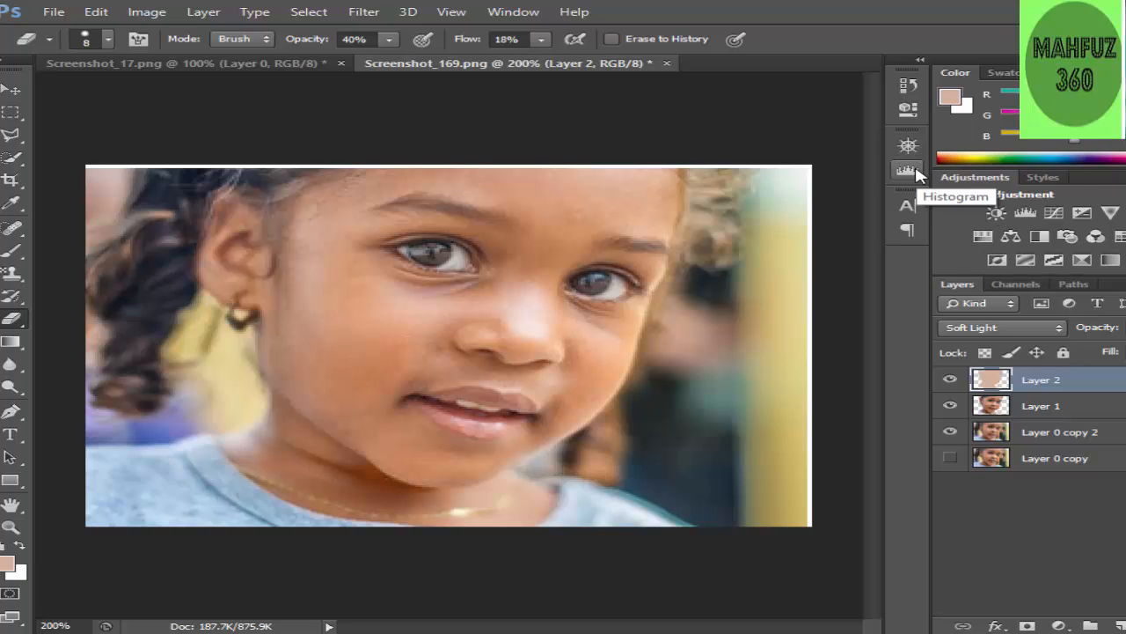
# Step: Add a Levels adjustment layer and brighten the Red channel's midtones
pyautogui.click(1025, 213)
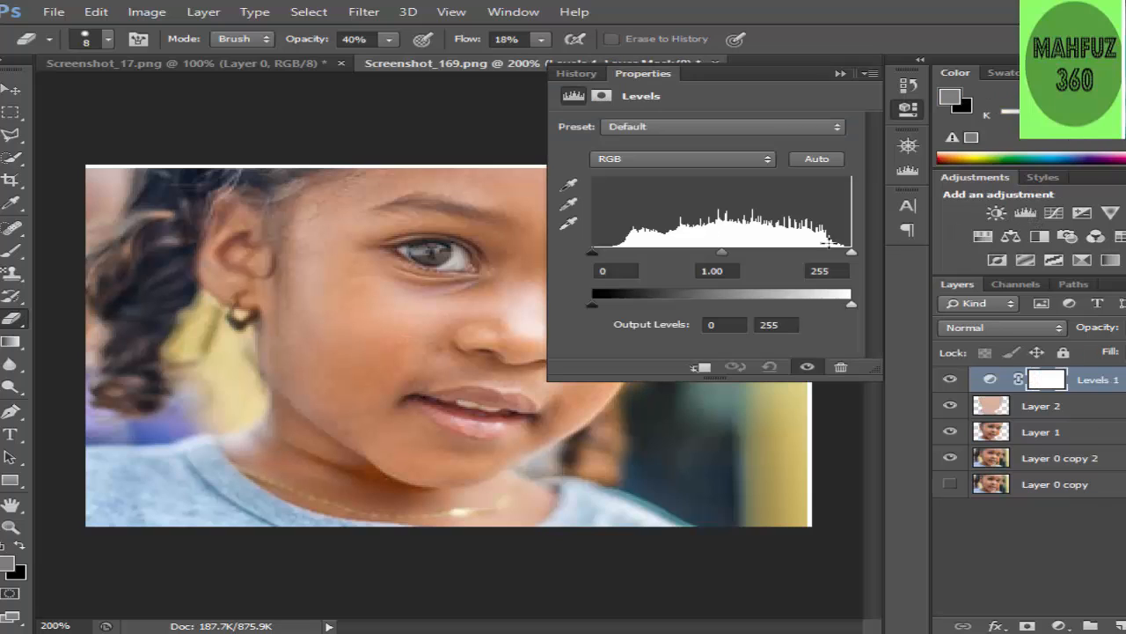
pyautogui.click(766, 159)
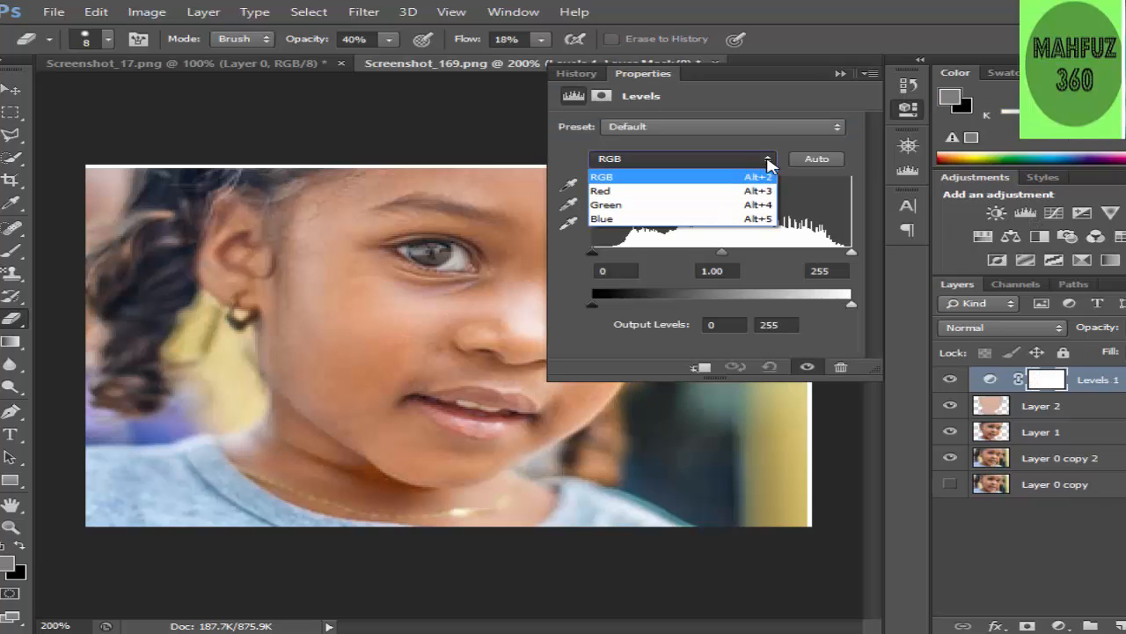
pyautogui.click(661, 192)
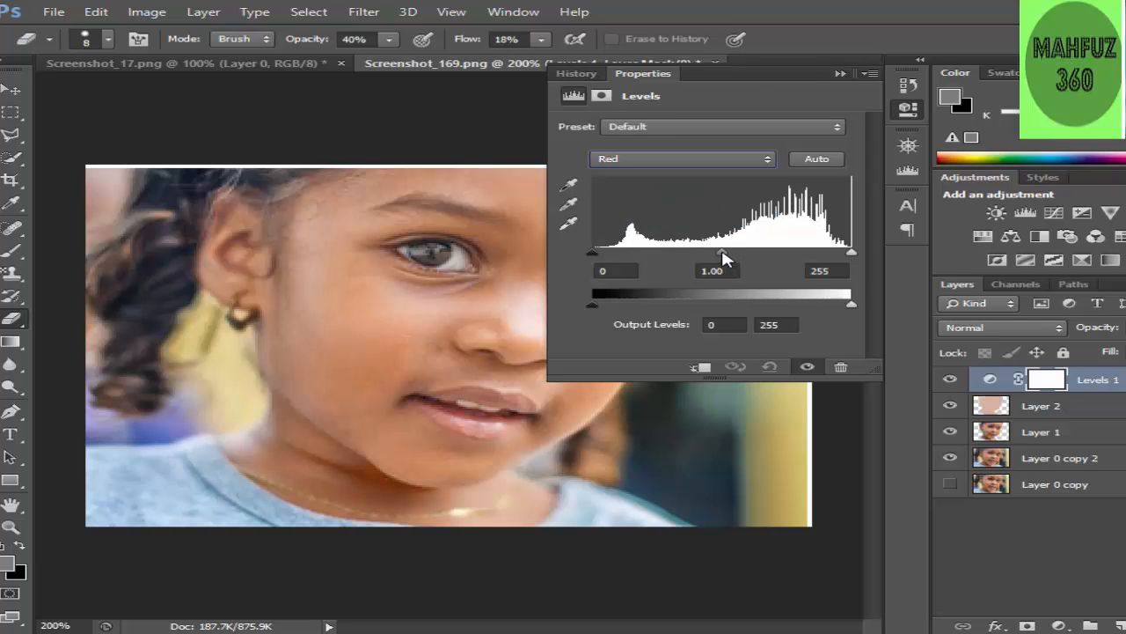
pyautogui.moveTo(725, 253); pyautogui.dragTo(704, 256)
pyautogui.click(843, 73)
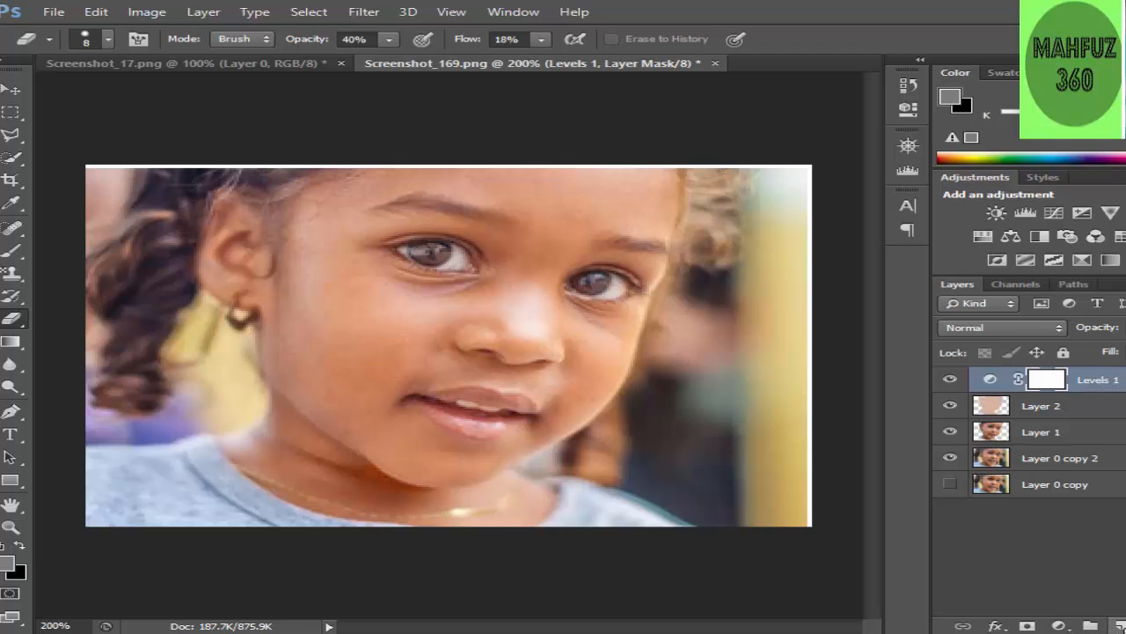
# Step: Add an empty layer above the Levels adjustment and try to apply Surface Blur to it
pyautogui.click(1116, 627)
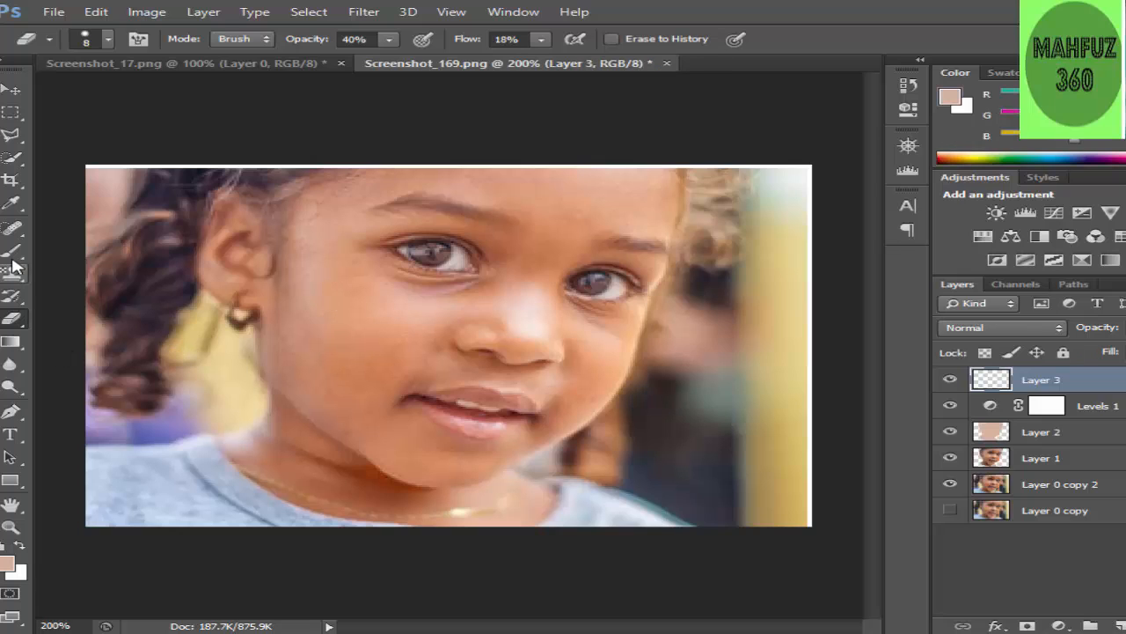
pyautogui.click(366, 14)
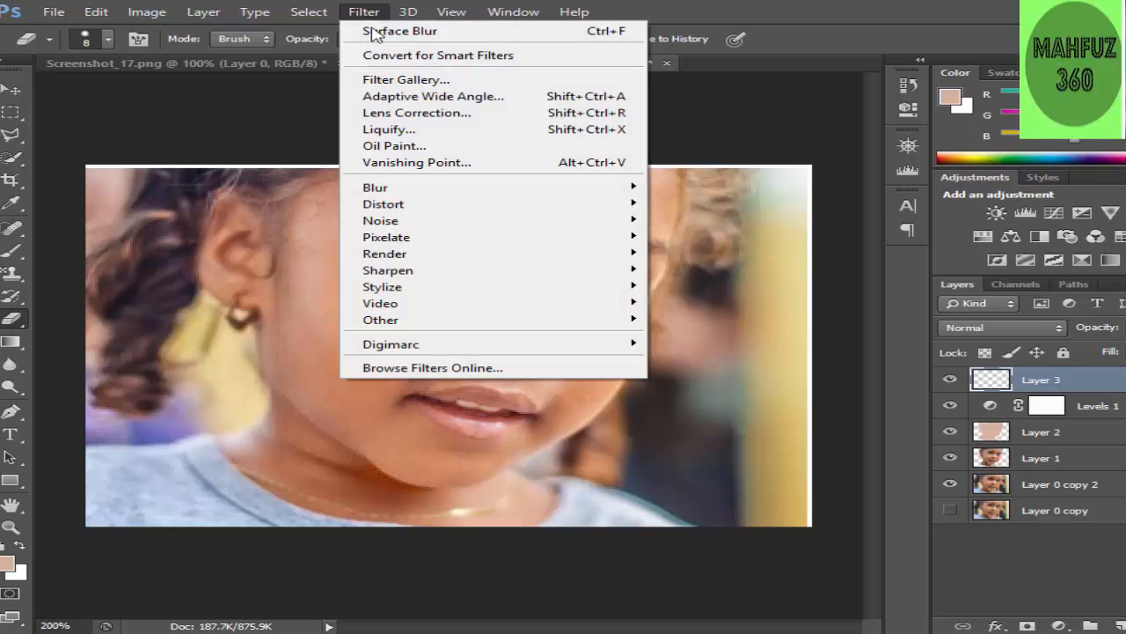
pyautogui.moveTo(420, 189)
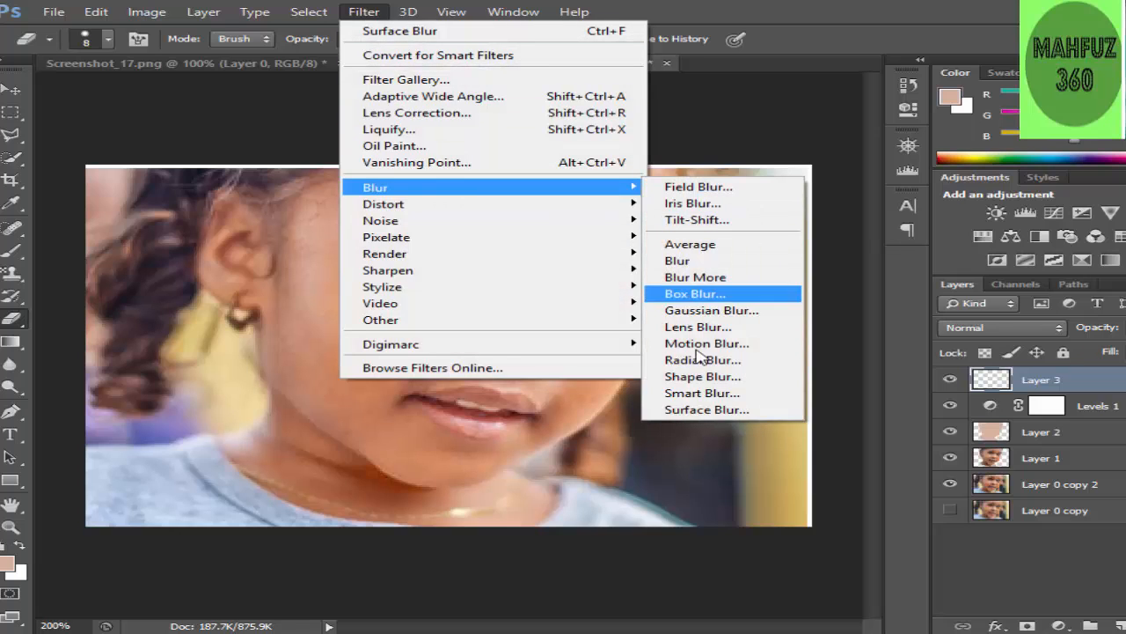
pyautogui.click(724, 410)
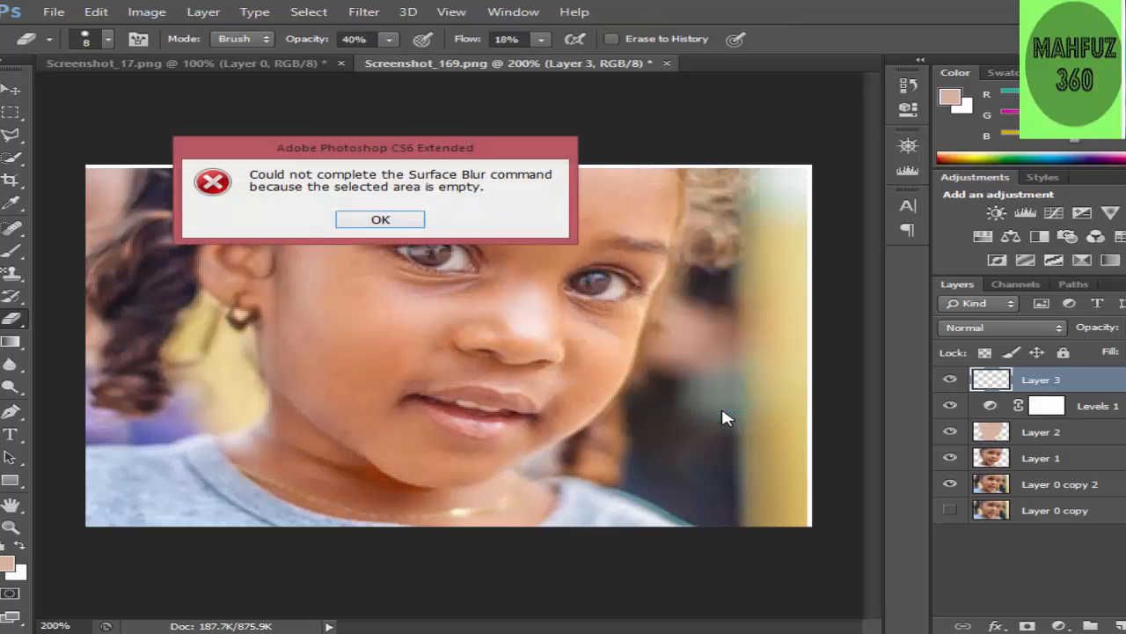
pyautogui.click(384, 219)
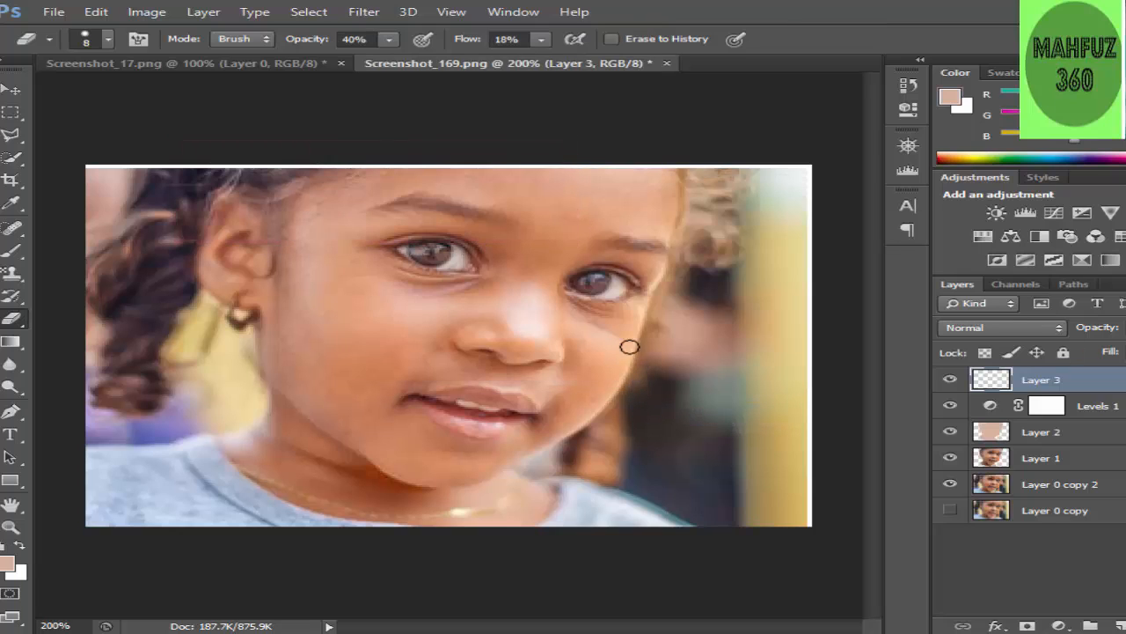
# Step: Apply Surface Blur to Layer 1 with a radius of 3 pixels and a threshold of 10 levels
pyautogui.click(1063, 462)
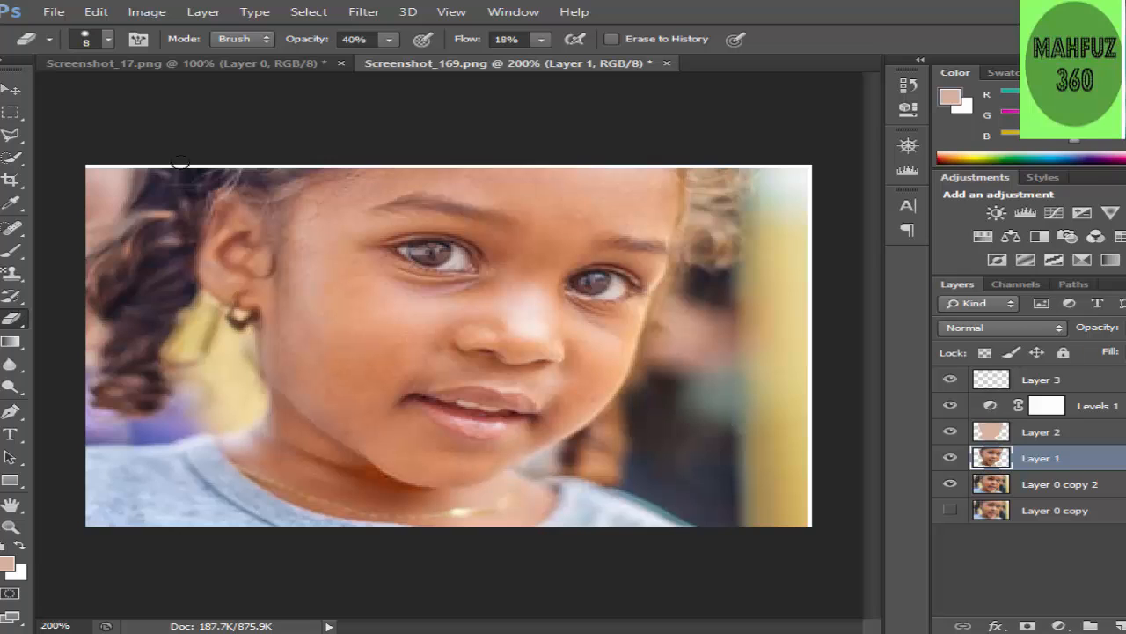
pyautogui.click(363, 12)
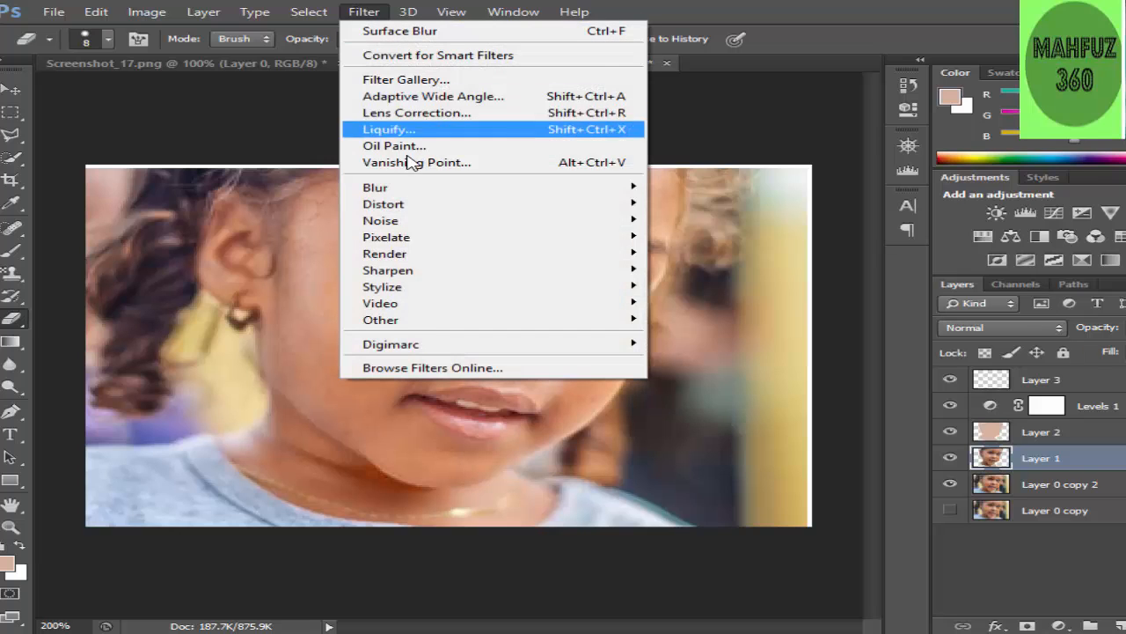
pyautogui.moveTo(422, 189)
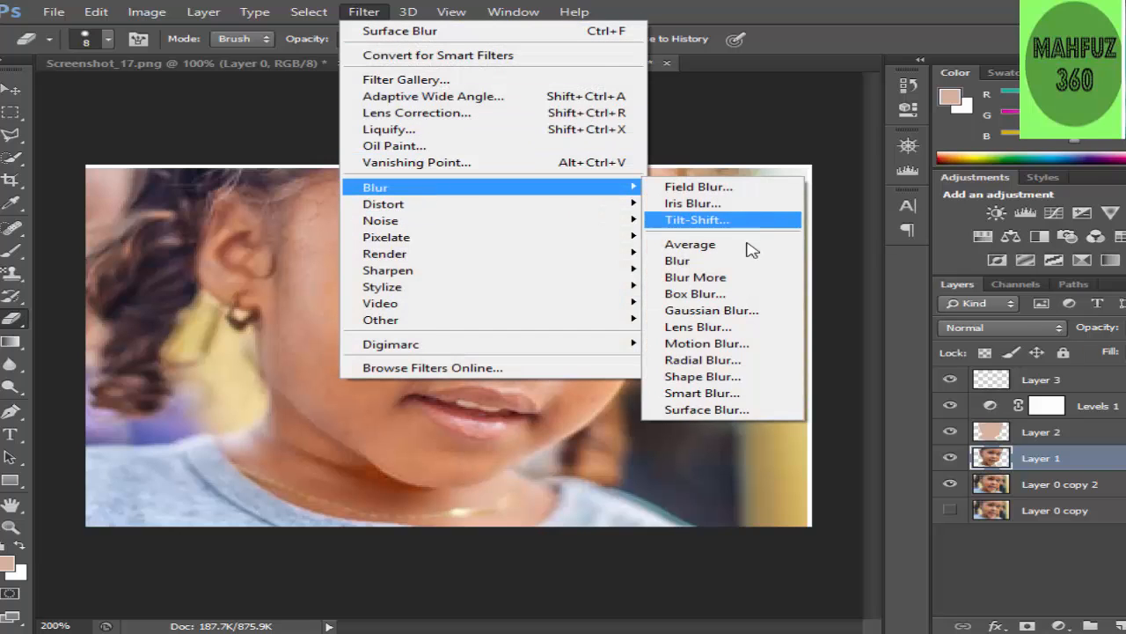
pyautogui.click(706, 410)
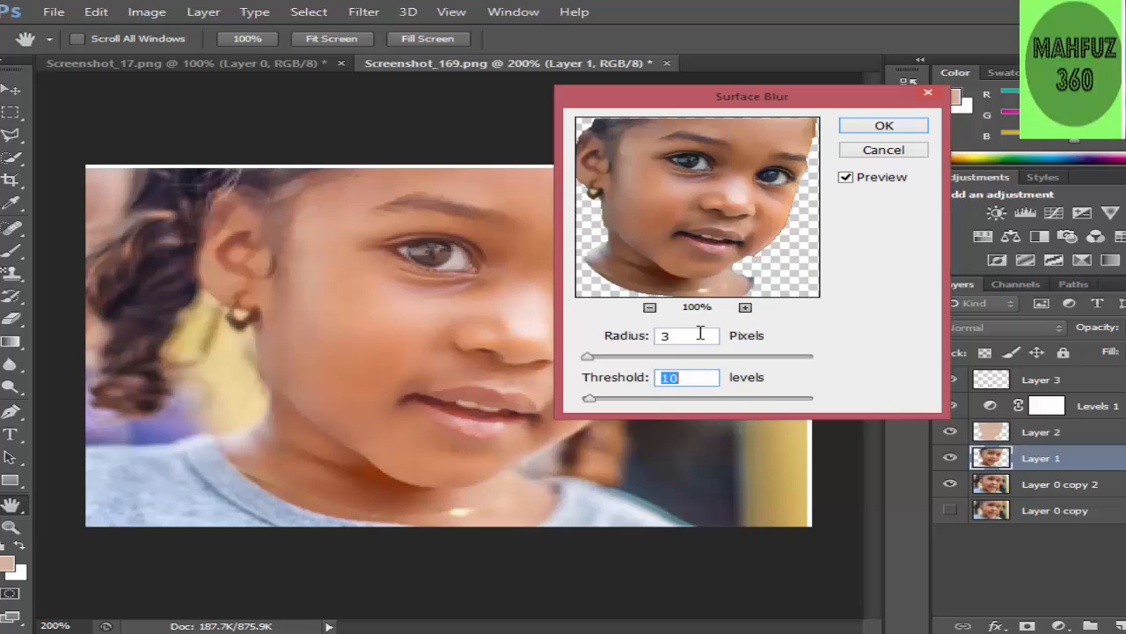
pyautogui.moveTo(679, 334); pyautogui.dragTo(659, 335)
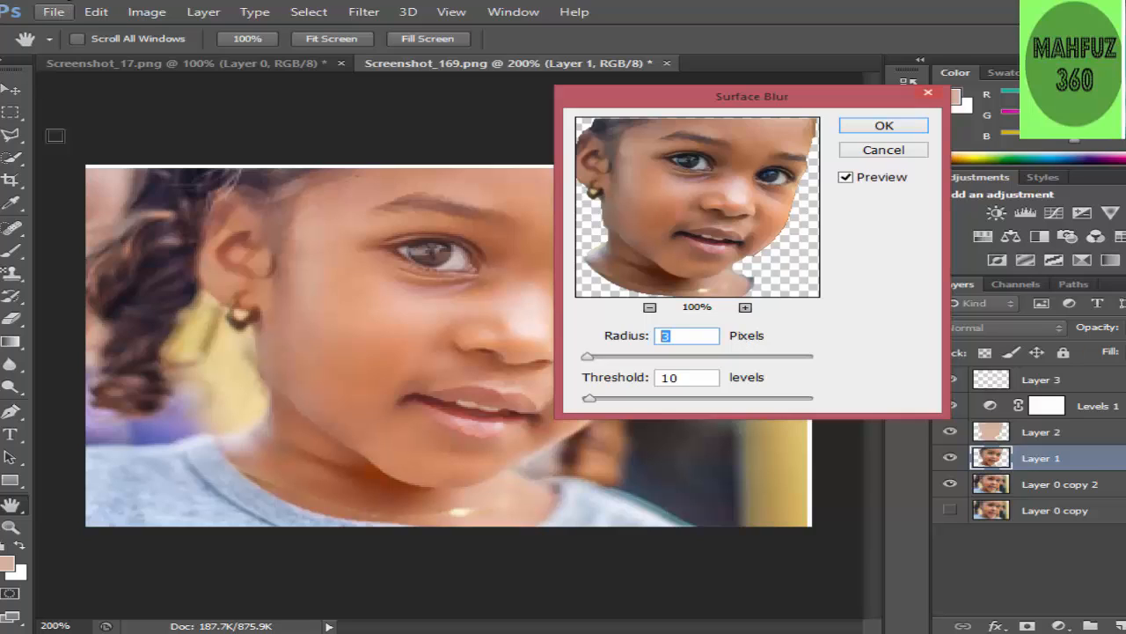
pyautogui.moveTo(680, 372); pyautogui.dragTo(639, 377)
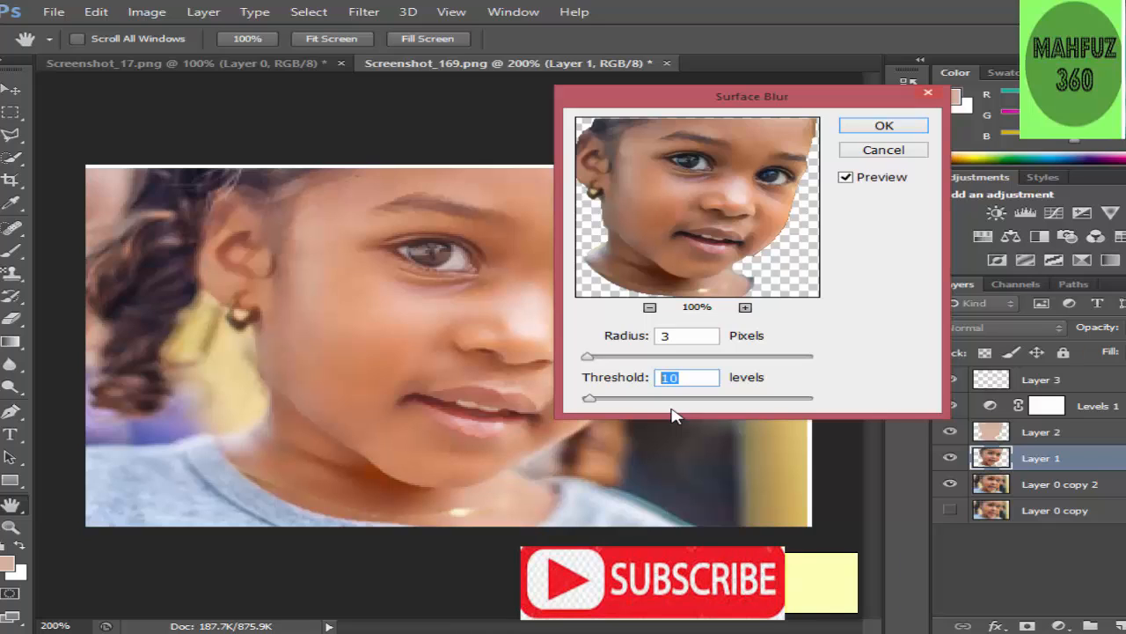
pyautogui.write('10')
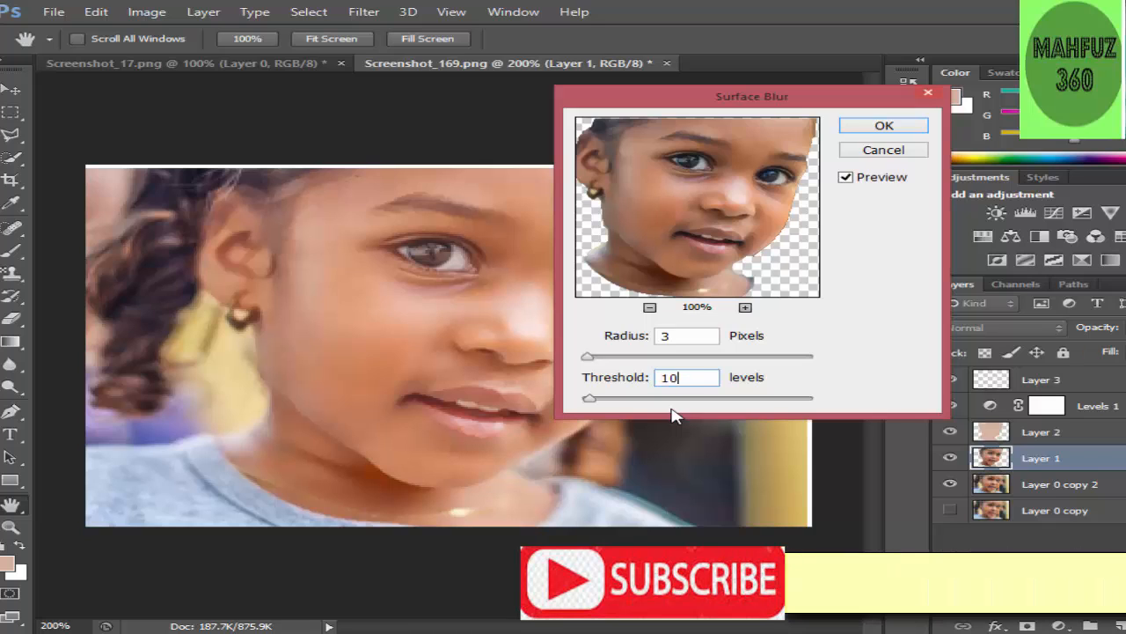
pyautogui.click(847, 177)
pyautogui.click(884, 127)
pyautogui.press('e')
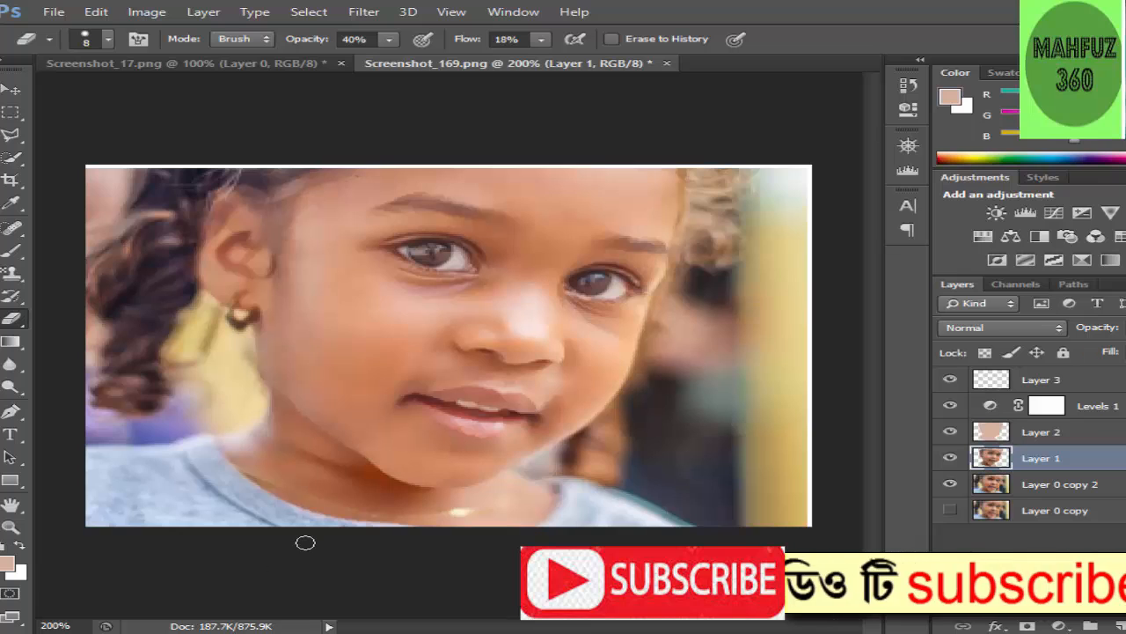
# Step: Brighten the highlights of the girl's face on Layer 1 with the Dodge tool, 21 px brush at 6% exposure
pyautogui.click(11, 387)
pyautogui.rightClick(12, 389)
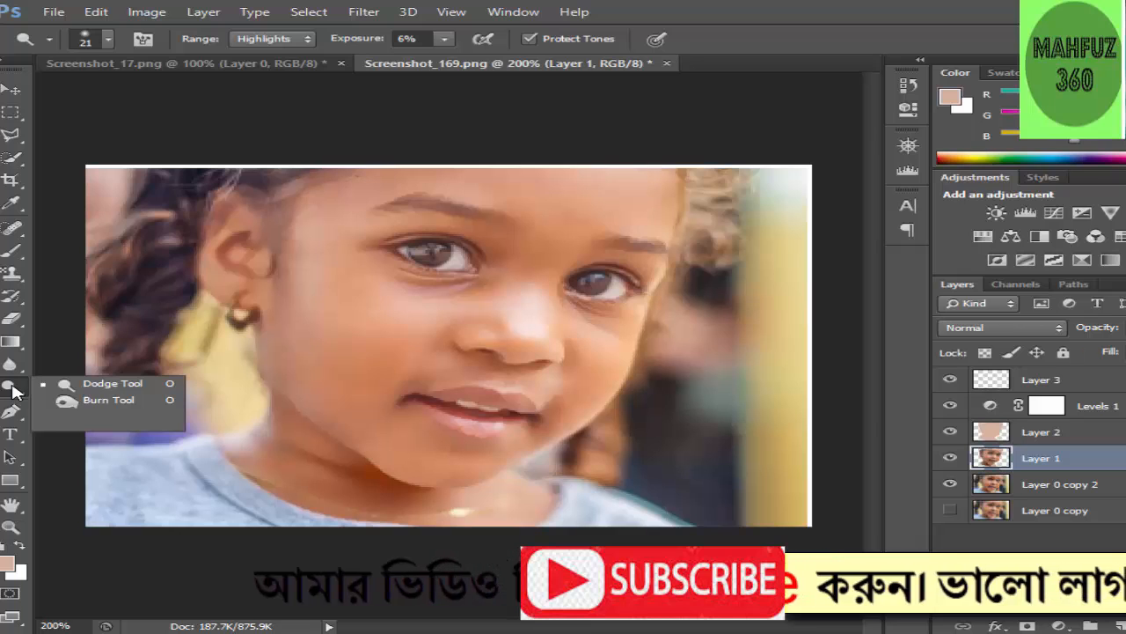
pyautogui.click(134, 387)
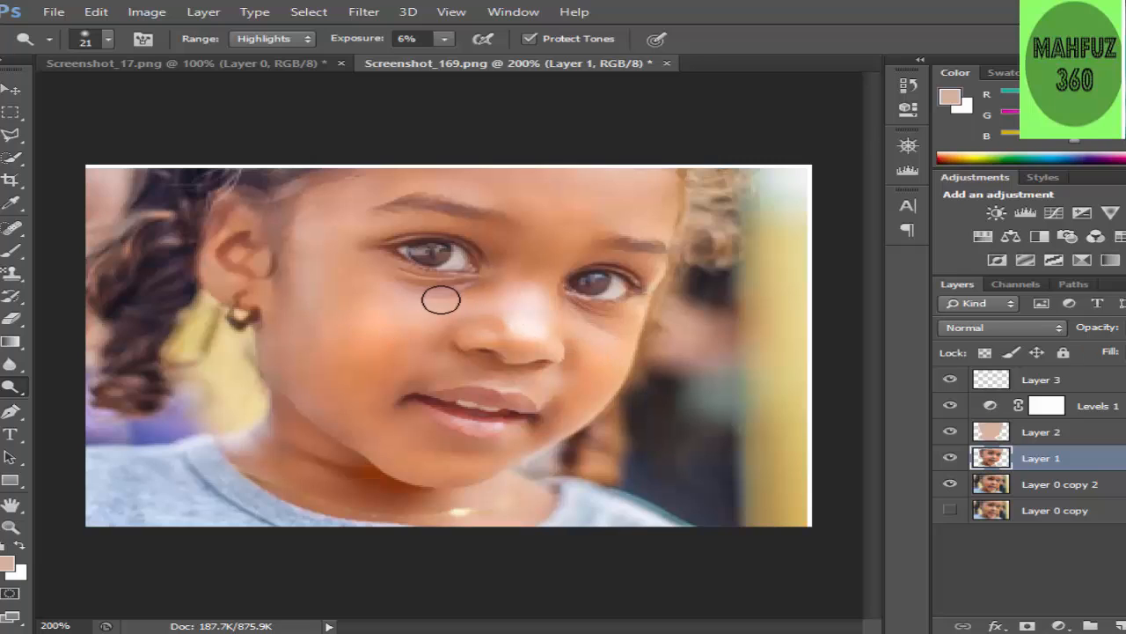
# Step: Erase lightly over both eyes on Layer 1 with an 8 px eraser at 40% opacity and 18% flow
pyautogui.click(13, 318)
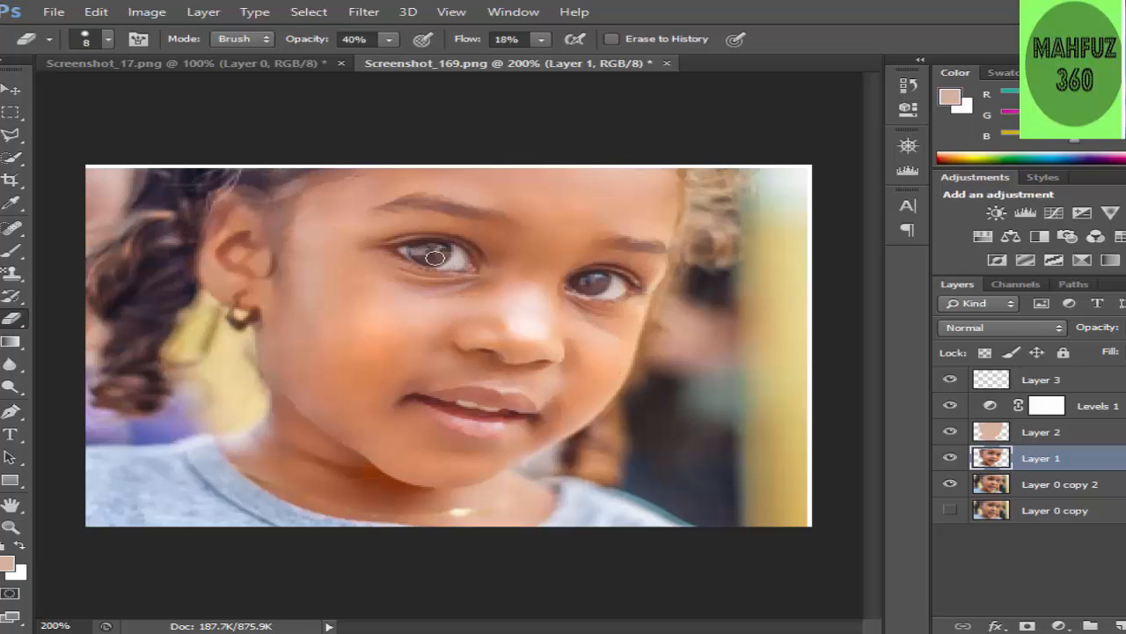
pyautogui.moveTo(447, 256)
pyautogui.mouseDown()
pyautogui.moveTo(406, 251)
pyautogui.moveTo(454, 262)
pyautogui.moveTo(433, 246)
pyautogui.moveTo(455, 254)
pyautogui.moveTo(399, 252)
pyautogui.moveTo(455, 258)
pyautogui.mouseUp()
pyautogui.moveTo(575, 283)
pyautogui.mouseDown()
pyautogui.moveTo(602, 294)
pyautogui.moveTo(630, 286)
pyautogui.moveTo(579, 291)
pyautogui.moveTo(609, 283)
pyautogui.moveTo(620, 294)
pyautogui.mouseUp()
pyautogui.moveTo(416, 248)
pyautogui.mouseDown()
pyautogui.moveTo(464, 264)
pyautogui.moveTo(409, 251)
pyautogui.moveTo(479, 271)
pyautogui.mouseUp()
# Step: Outline the upper lip with a closed, curved Pen tool path
pyautogui.click(11, 411)
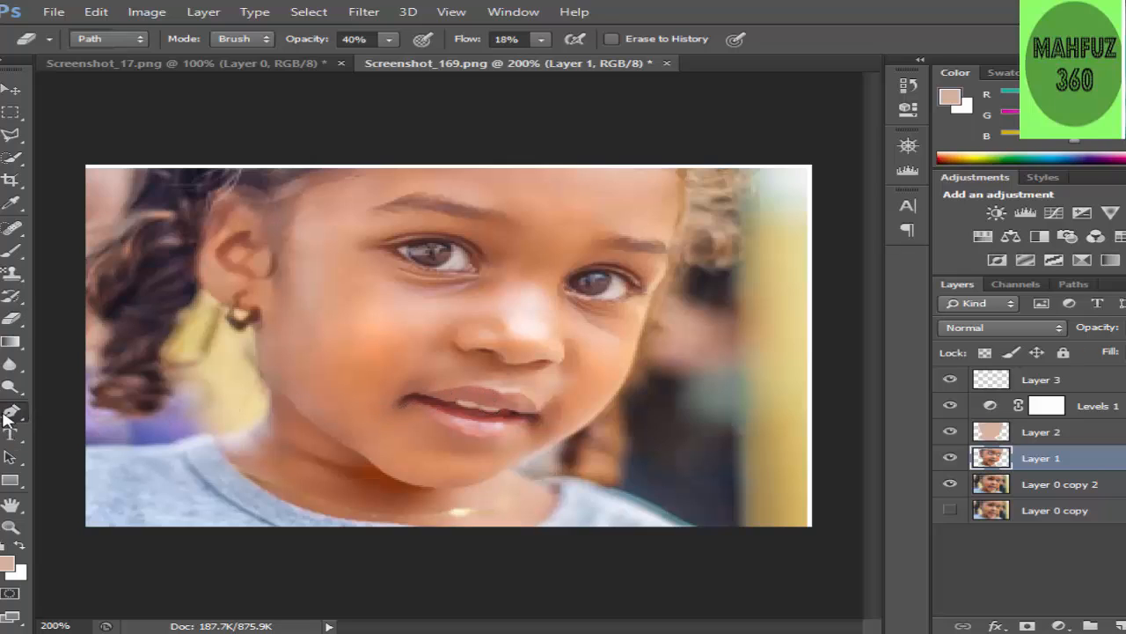
pyautogui.click(414, 395)
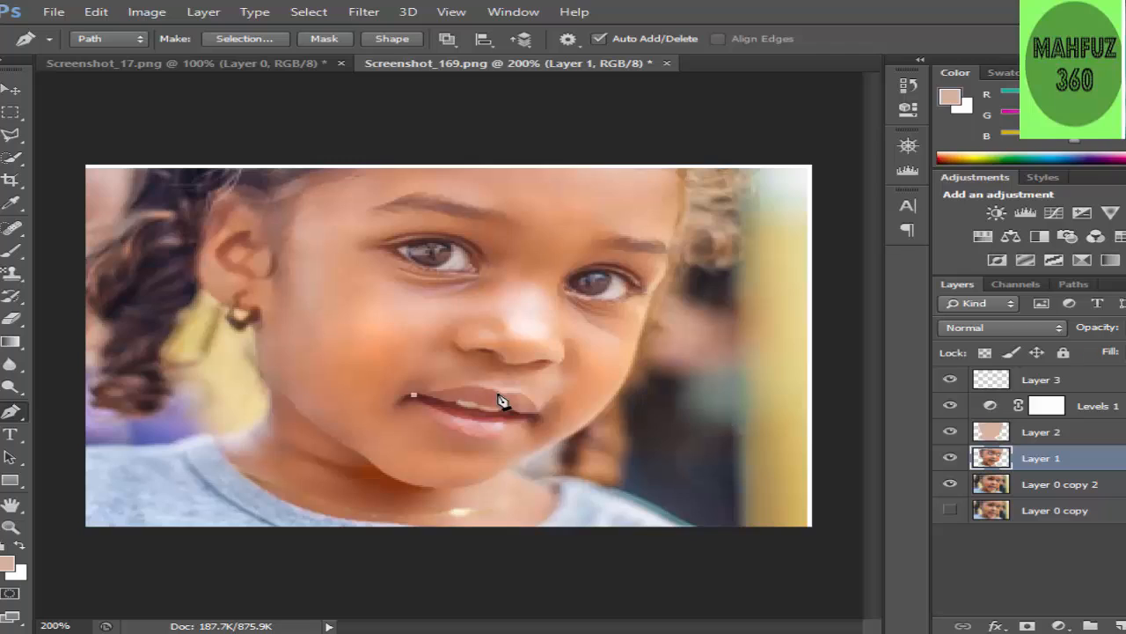
pyautogui.moveTo(504, 401)
pyautogui.mouseDown()
pyautogui.moveTo(523, 412)
pyautogui.moveTo(502, 410)
pyautogui.mouseUp()
pyautogui.moveTo(539, 412); pyautogui.dragTo(547, 445)
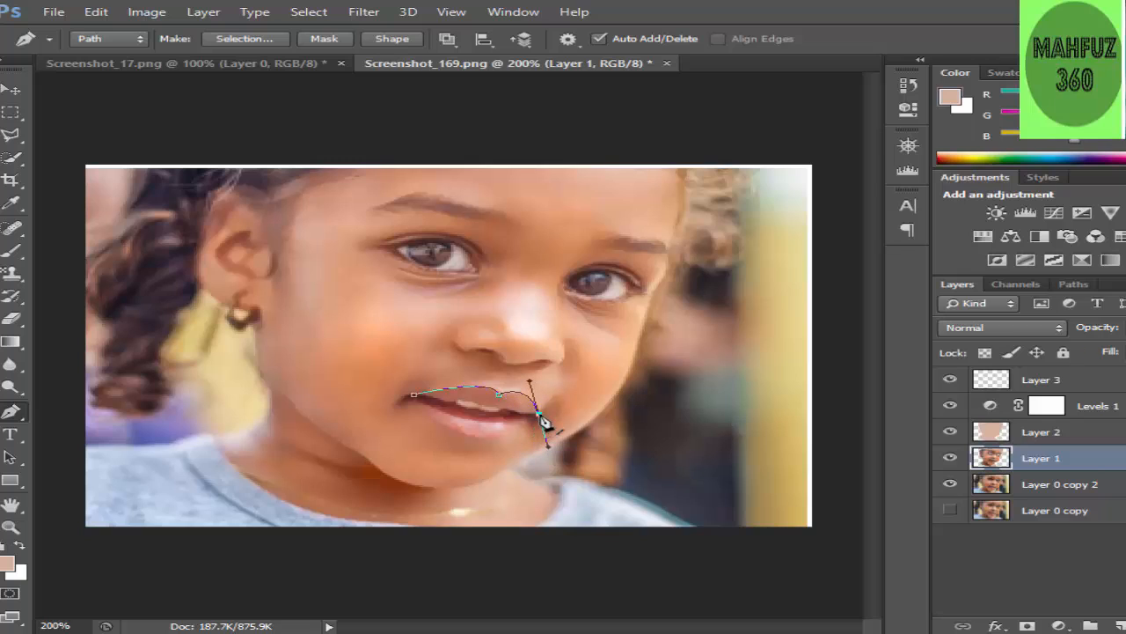
pyautogui.click(414, 397)
# Step: Outline the lower lip with a second closed Pen tool path
pyautogui.click(480, 439)
pyautogui.moveTo(502, 440); pyautogui.dragTo(485, 445)
pyautogui.moveTo(546, 414); pyautogui.dragTo(550, 399)
pyautogui.click(408, 404)
pyautogui.moveTo(408, 406); pyautogui.dragTo(377, 395)
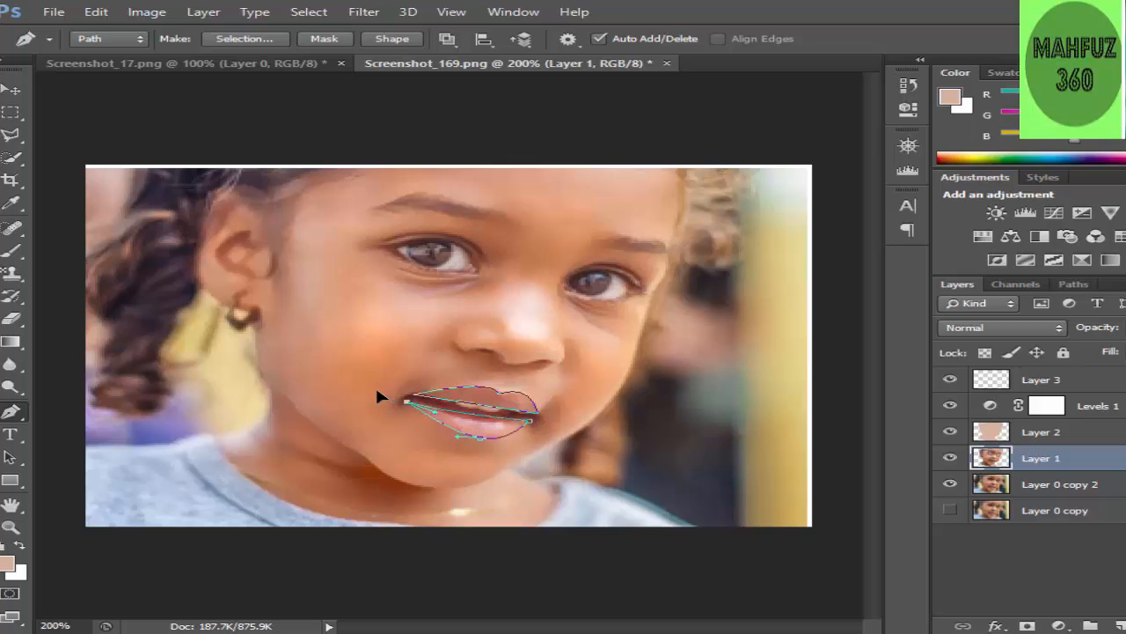
pyautogui.press('Return')
# Step: Turn the lip paths into a new selection with a 2-pixel feather and copy the lips to their own layer
pyautogui.rightClick(483, 434)
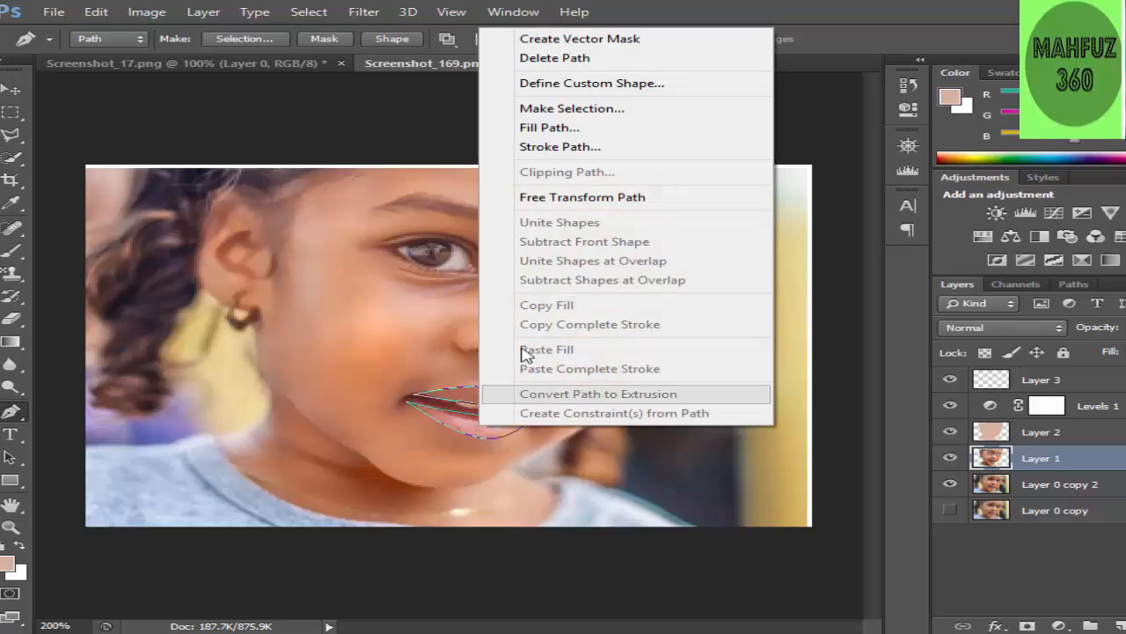
pyautogui.click(592, 109)
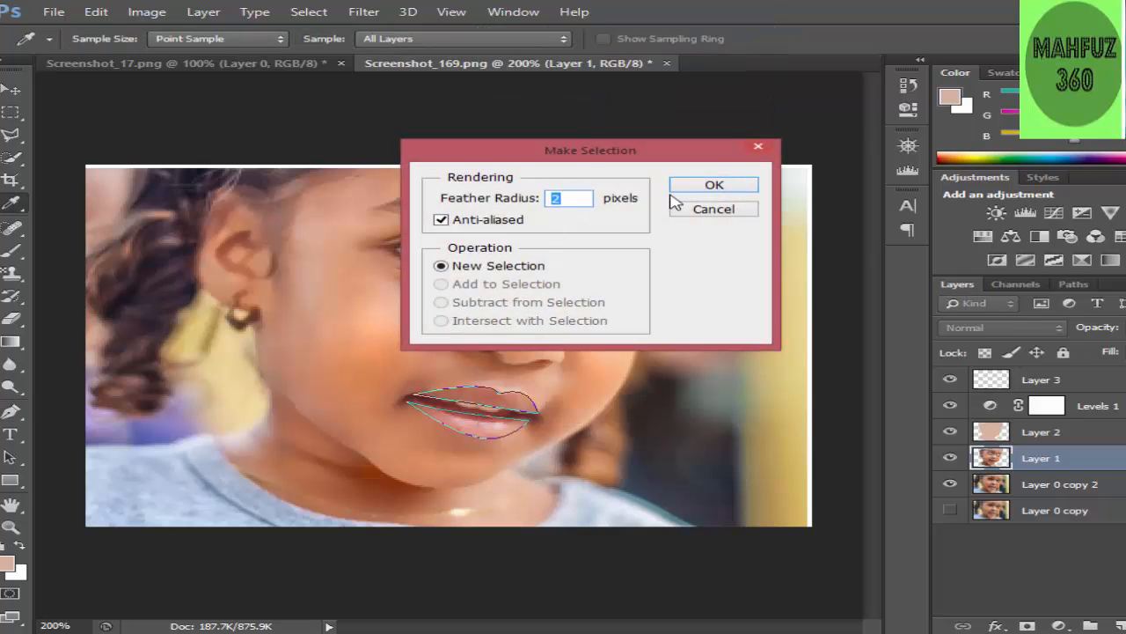
pyautogui.click(715, 185)
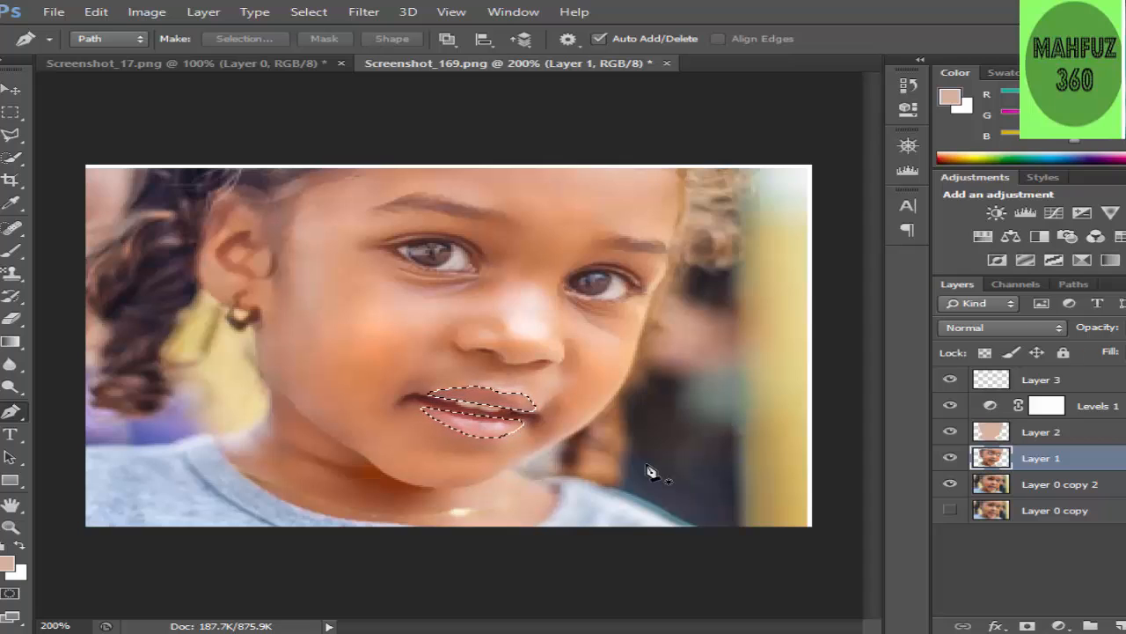
pyautogui.hotkey('ctrl', 'j')
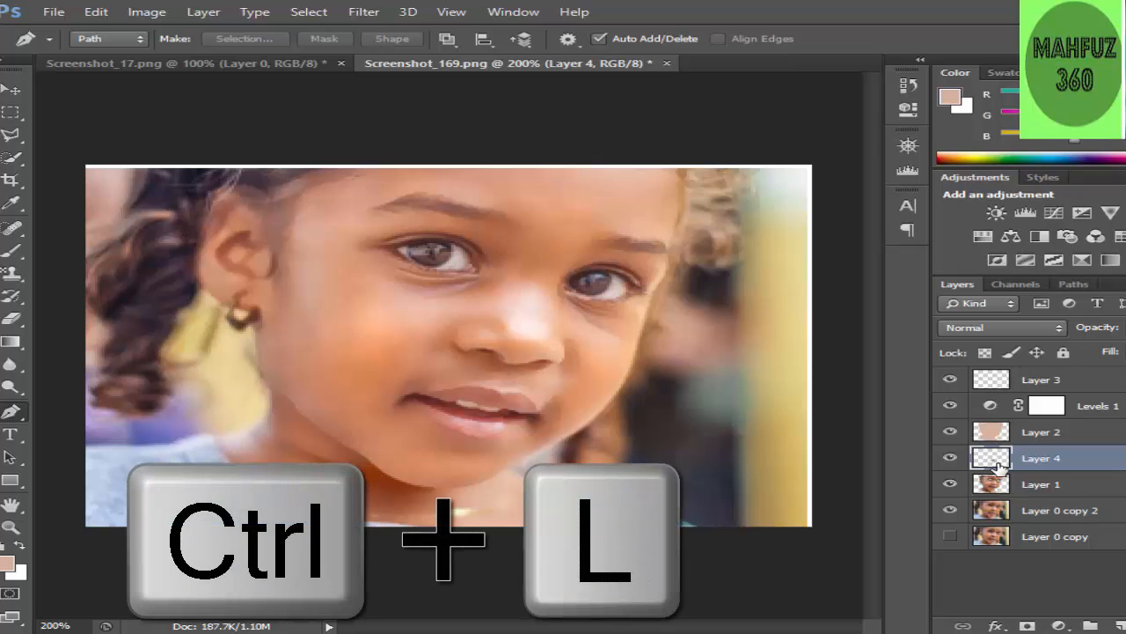
# Step: Recolour the copied lips bright red using Hue/Saturation with Hue -16 and Saturation +92
pyautogui.hotkey('ctrl', 'u')
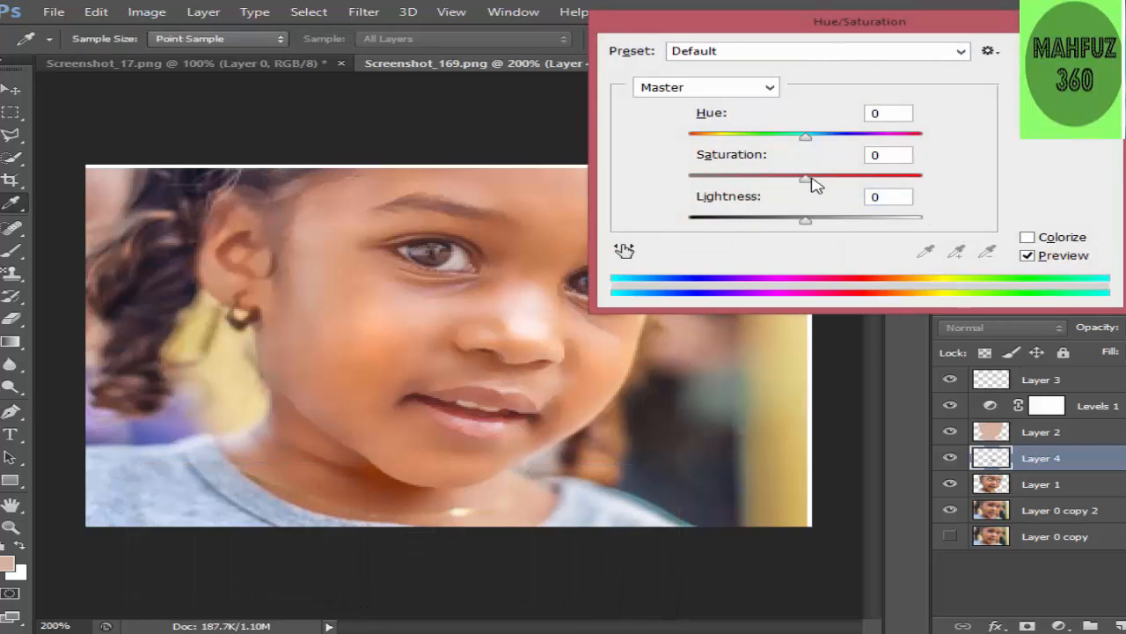
pyautogui.moveTo(812, 182); pyautogui.dragTo(912, 181)
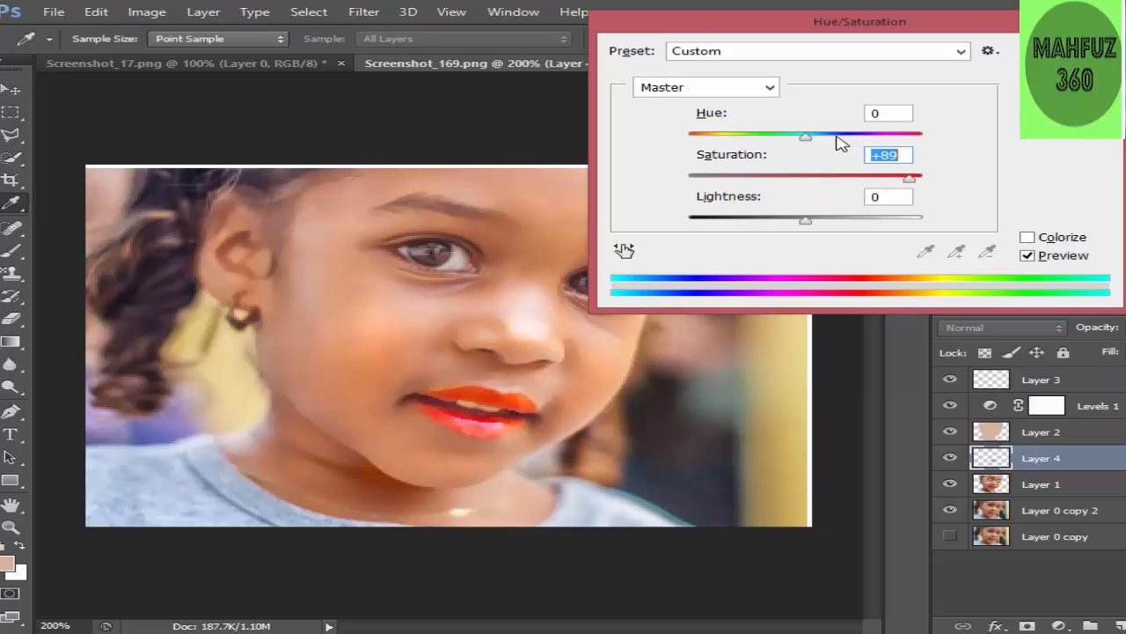
pyautogui.moveTo(808, 141); pyautogui.dragTo(766, 151)
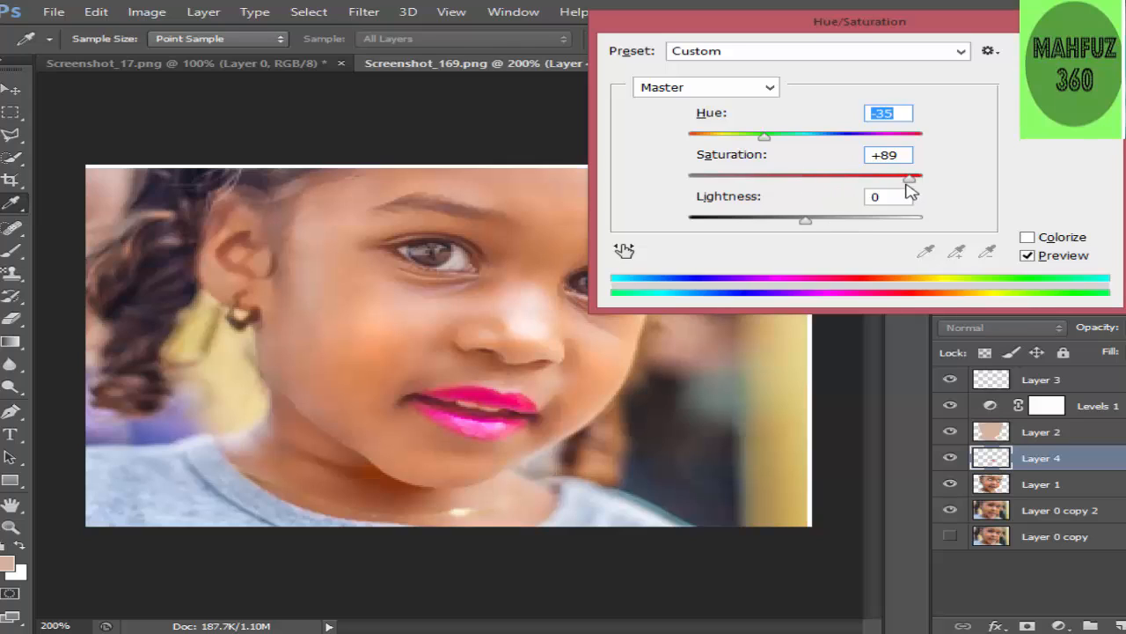
pyautogui.moveTo(911, 185); pyautogui.dragTo(955, 186)
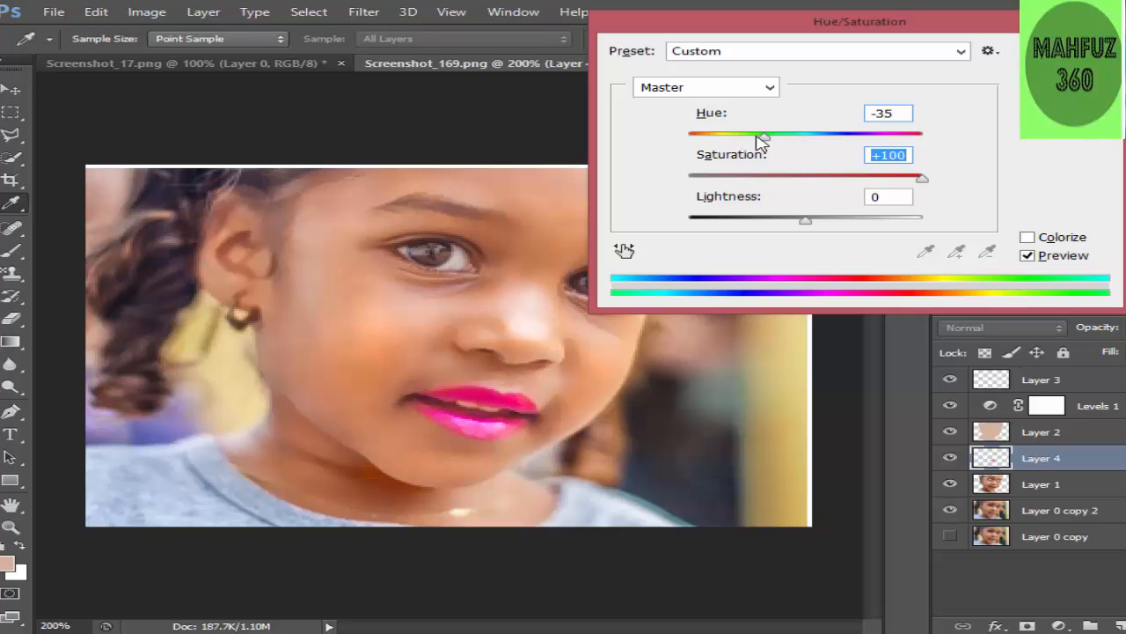
pyautogui.moveTo(768, 143)
pyautogui.mouseDown()
pyautogui.moveTo(800, 143)
pyautogui.moveTo(731, 139)
pyautogui.moveTo(824, 138)
pyautogui.moveTo(746, 141)
pyautogui.mouseUp()
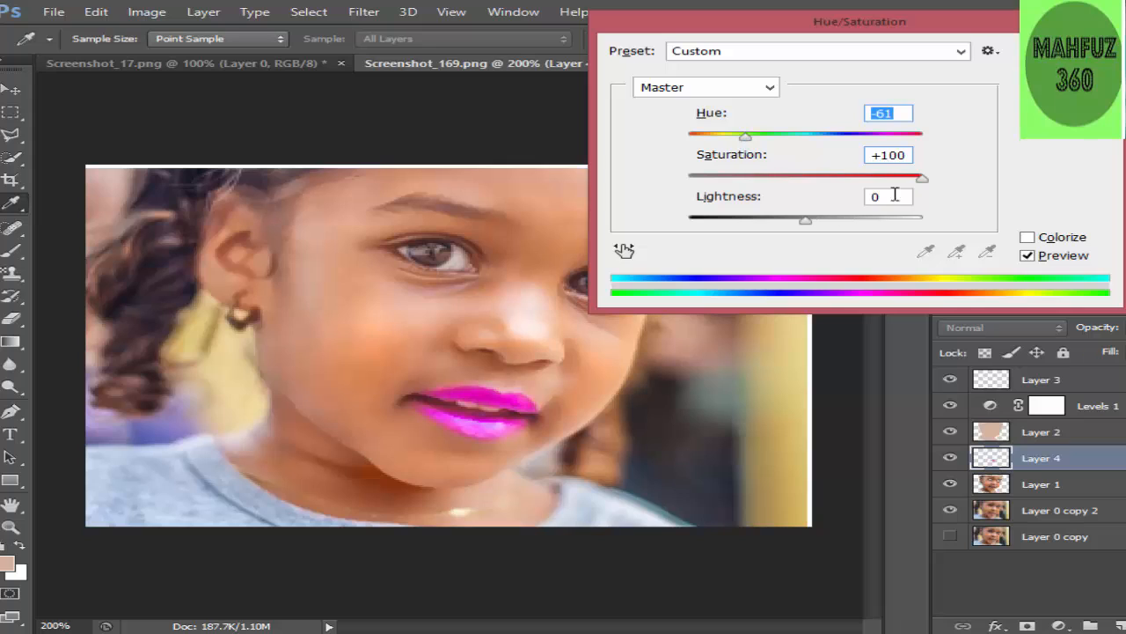
pyautogui.moveTo(922, 179); pyautogui.dragTo(908, 185)
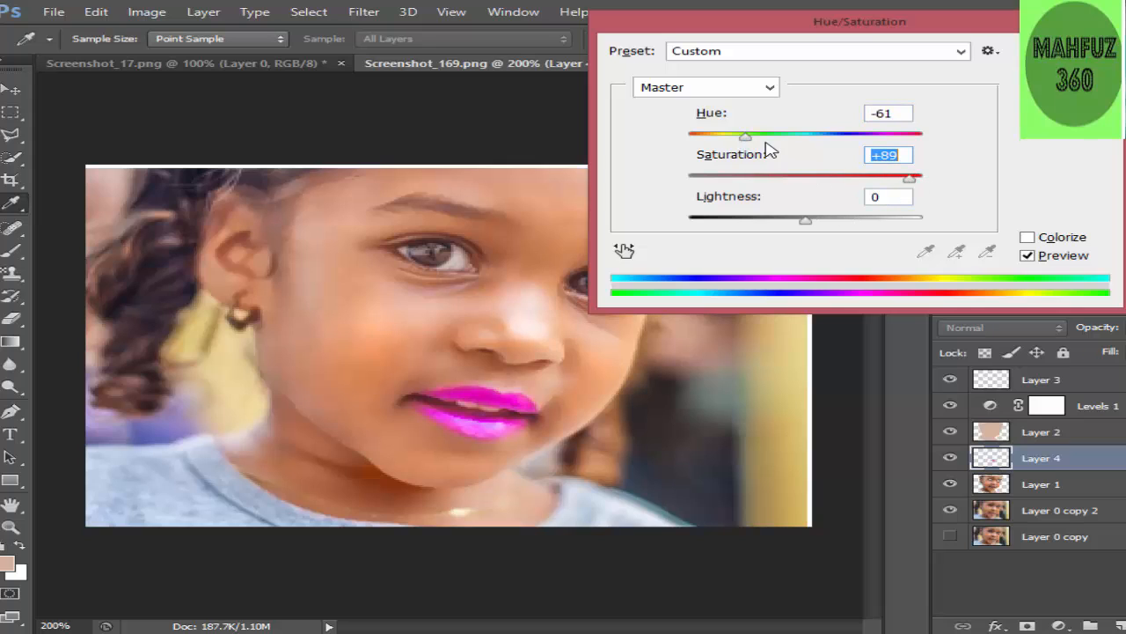
pyautogui.moveTo(748, 139); pyautogui.dragTo(789, 145)
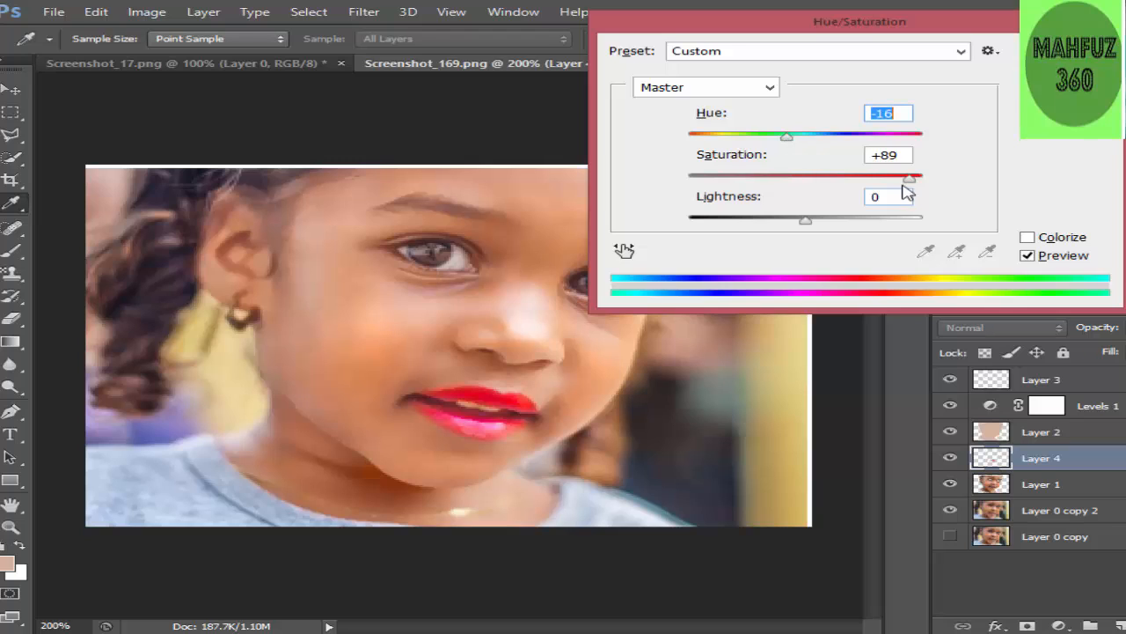
pyautogui.moveTo(913, 178); pyautogui.dragTo(928, 183)
pyautogui.press('Down')
pyautogui.press('Down')
pyautogui.press('Down')
pyautogui.press('Down')
pyautogui.press('Down')
pyautogui.press('Down')
pyautogui.press('Down')
pyautogui.press('Down')
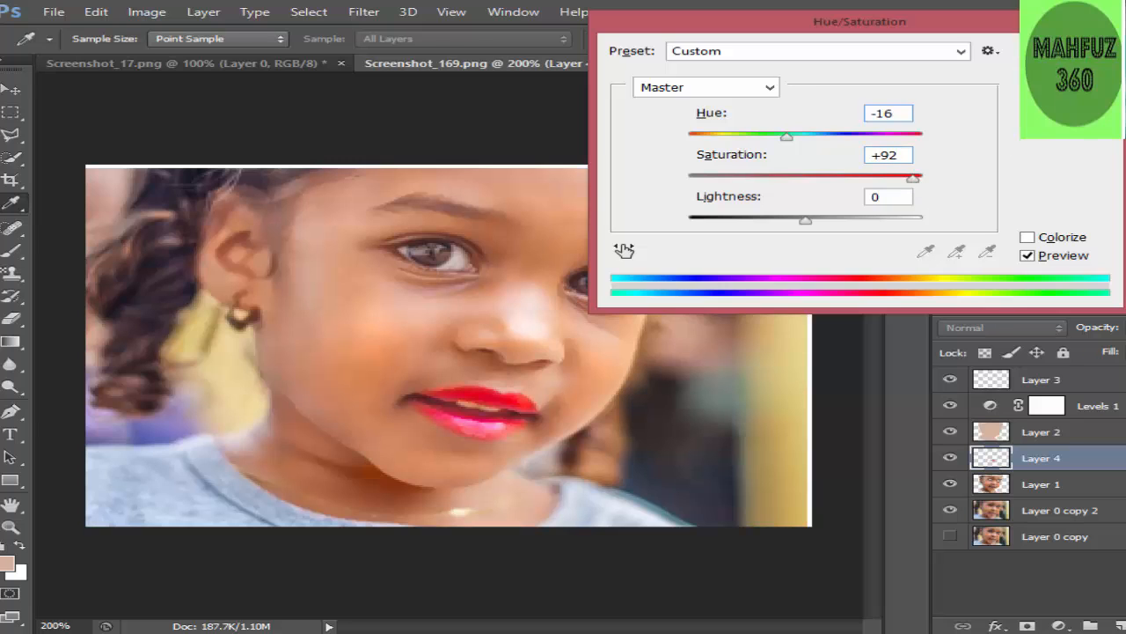
pyautogui.press('Return')
pyautogui.press('p')
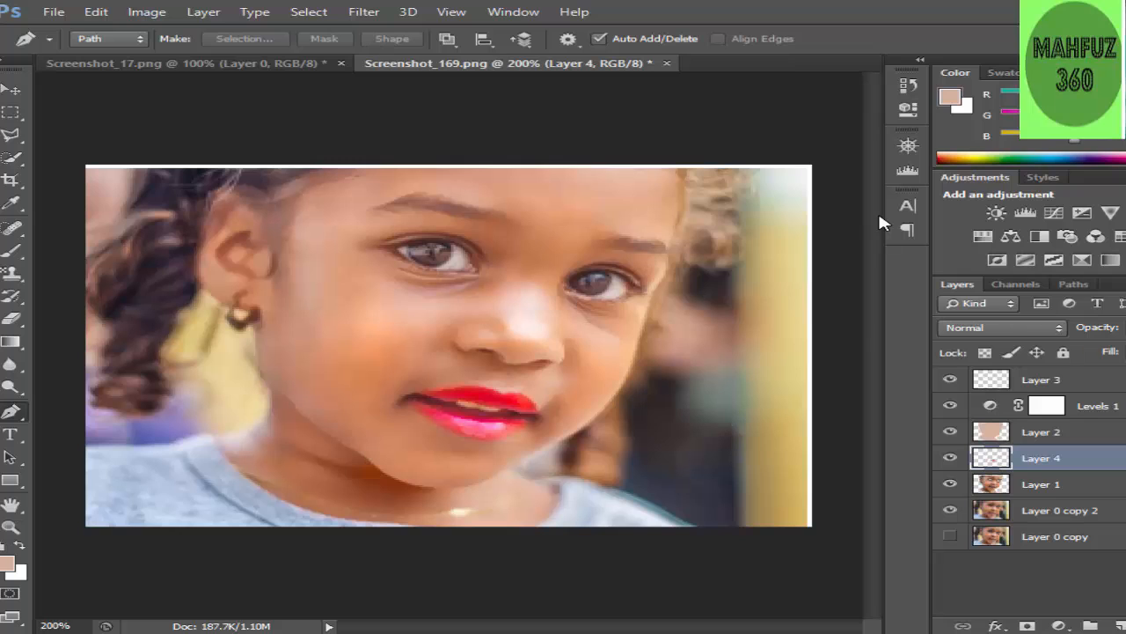
# Step: Darken the lip layer with Levels by setting the RGB midtones to 0.86
pyautogui.hotkey('ctrl', 'l')
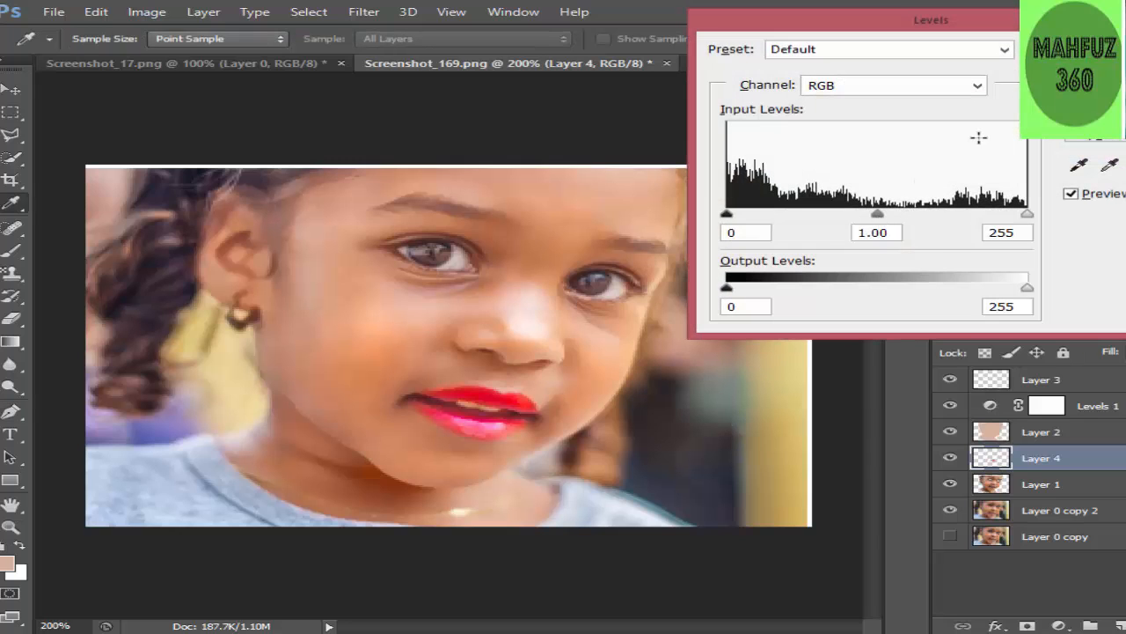
pyautogui.moveTo(880, 215)
pyautogui.mouseDown()
pyautogui.moveTo(902, 218)
pyautogui.moveTo(817, 216)
pyautogui.moveTo(906, 216)
pyautogui.moveTo(876, 216)
pyautogui.moveTo(895, 216)
pyautogui.mouseUp()
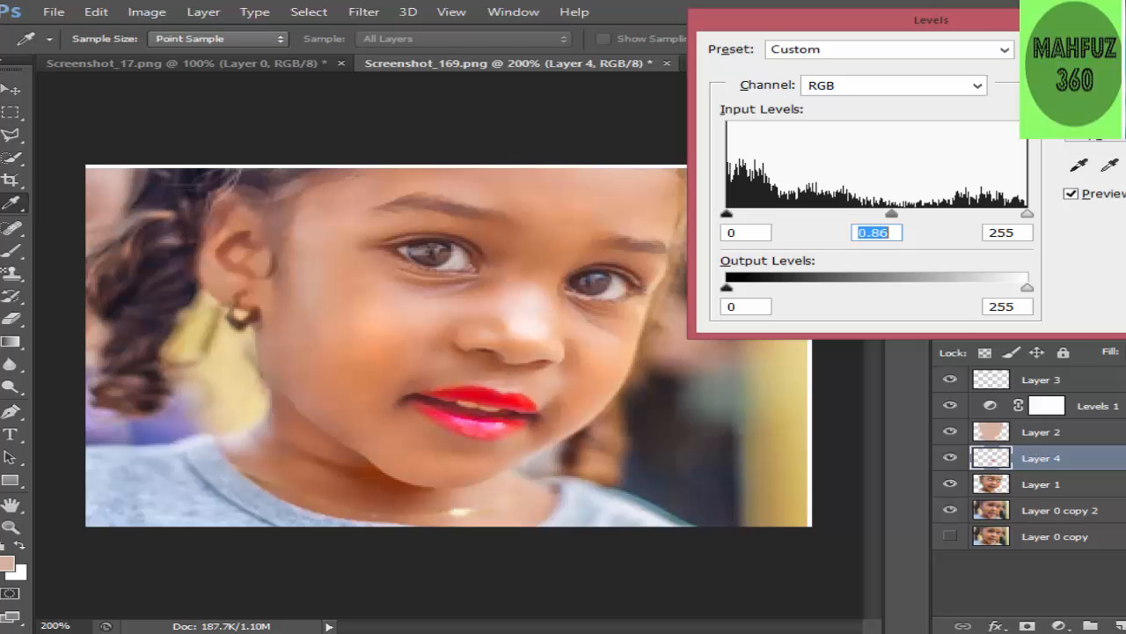
pyautogui.press('Return')
pyautogui.press('p')
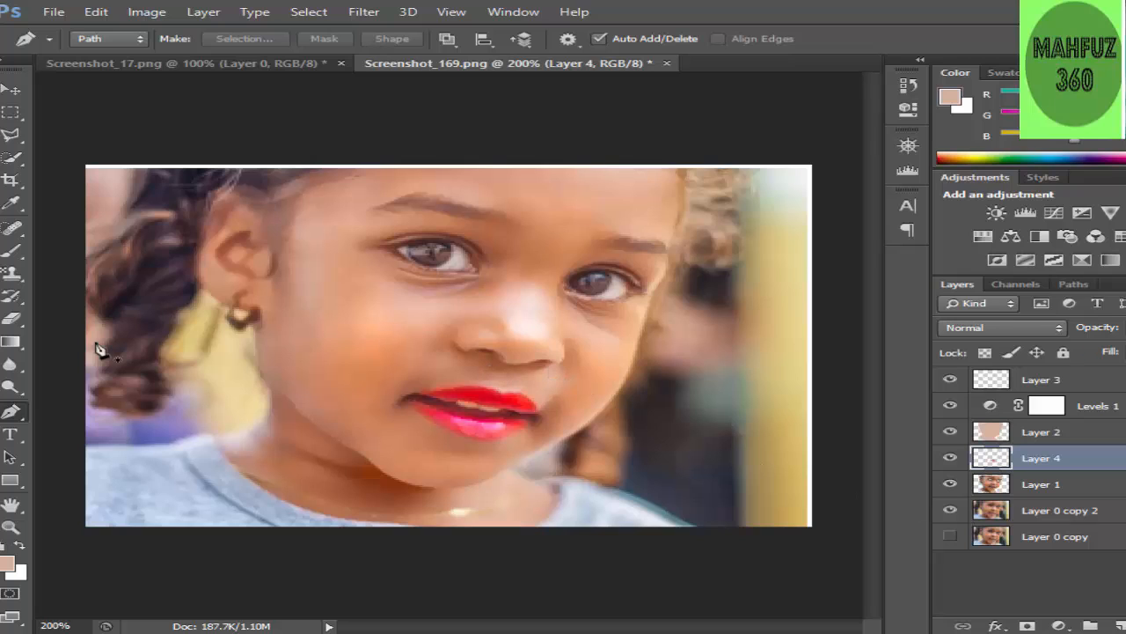
# Step: Outline the eyebrow nearest the visible ear with a closed, curved Pen tool path
pyautogui.click(525, 228)
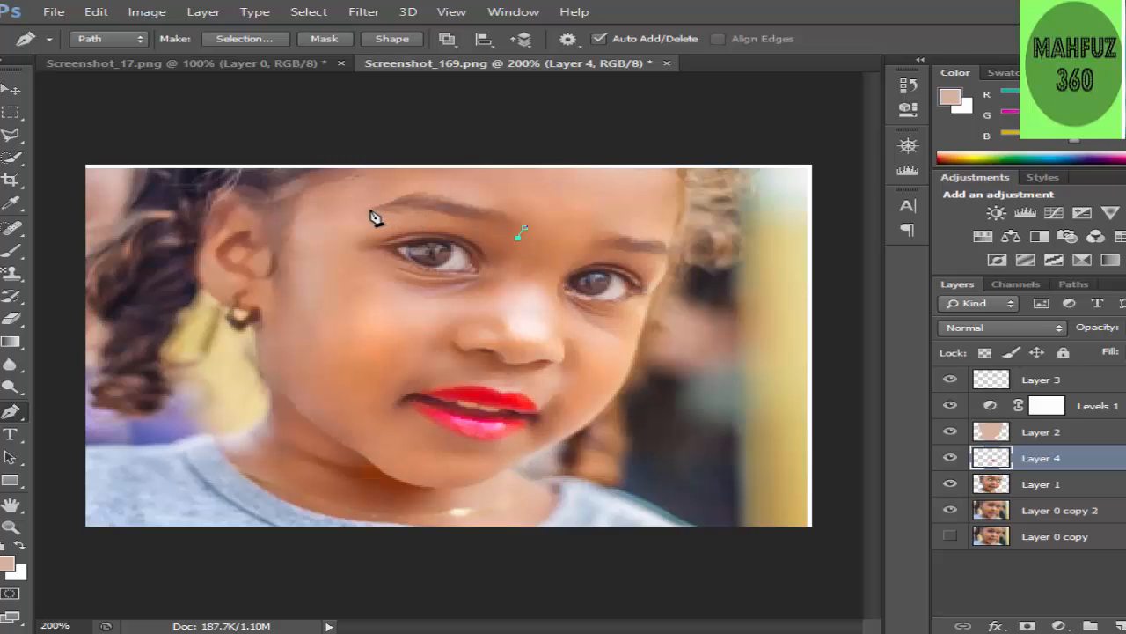
pyautogui.moveTo(372, 210); pyautogui.dragTo(337, 232)
pyautogui.keyDown('alt'); pyautogui.click(373, 211); pyautogui.keyUp('alt')
pyautogui.moveTo(526, 228); pyautogui.dragTo(633, 288)
pyautogui.press('Escape')
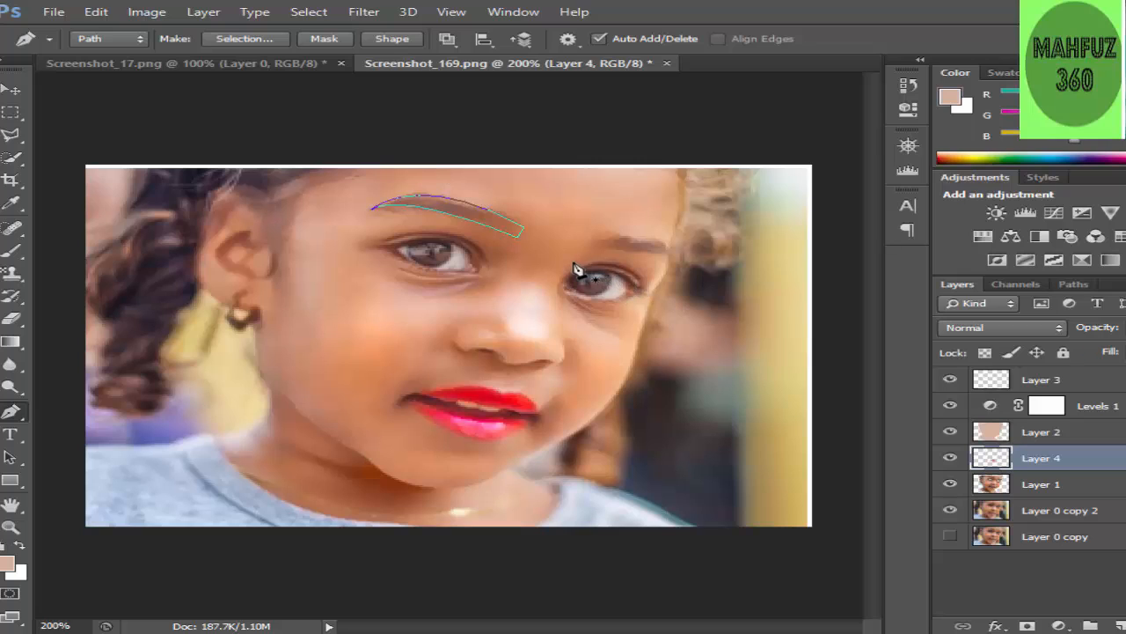
# Step: Outline the other eyebrow, on the side away from the visible ear, with a second Pen tool path
pyautogui.moveTo(597, 254); pyautogui.dragTo(596, 243)
pyautogui.moveTo(670, 255)
pyautogui.mouseDown()
pyautogui.moveTo(708, 273)
pyautogui.moveTo(671, 254)
pyautogui.mouseUp()
pyautogui.moveTo(581, 248); pyautogui.dragTo(520, 255)
pyautogui.click(594, 255)
# Step: Convert the two eyebrow paths into a new anti-aliased selection with a feather radius of 2 pixels
pyautogui.rightClick(488, 227)
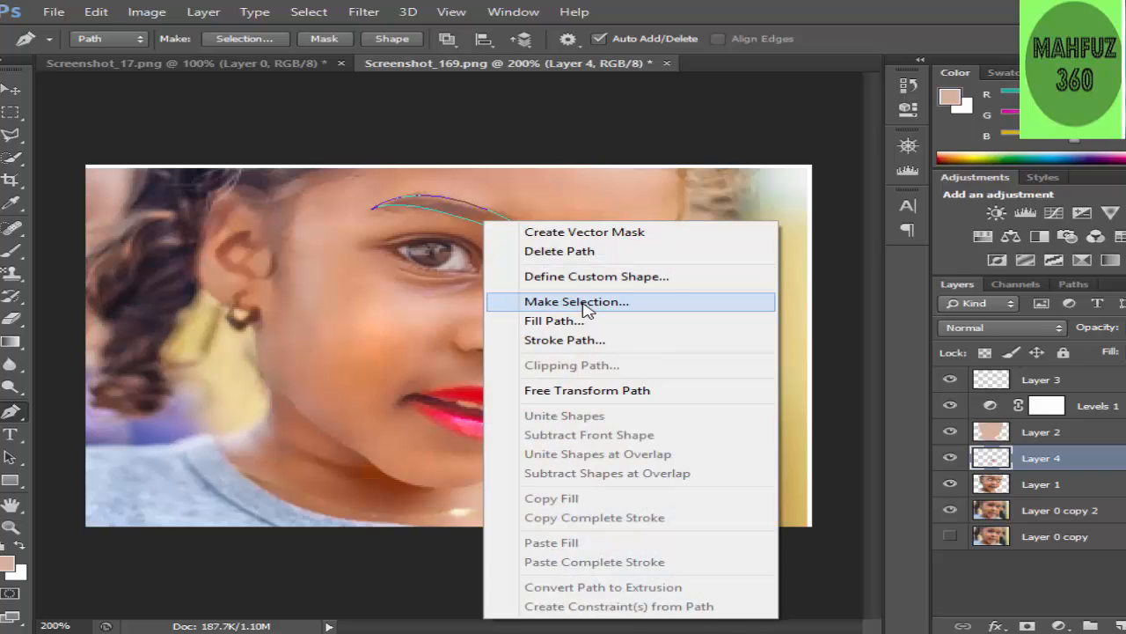
pyautogui.click(588, 302)
pyautogui.write('2')
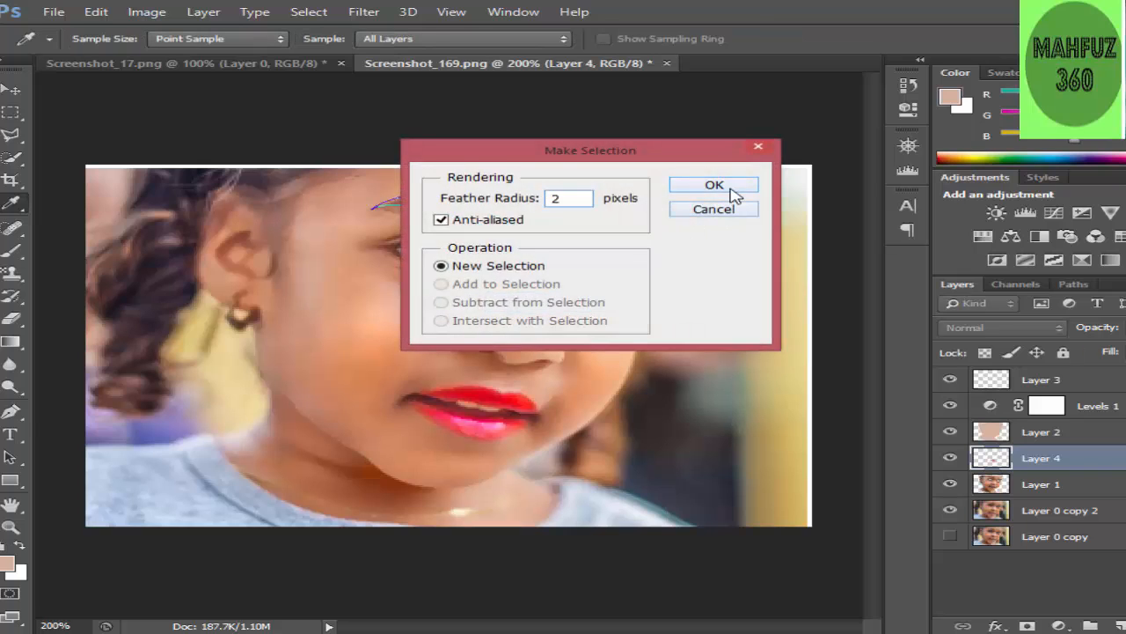
pyautogui.click(731, 193)
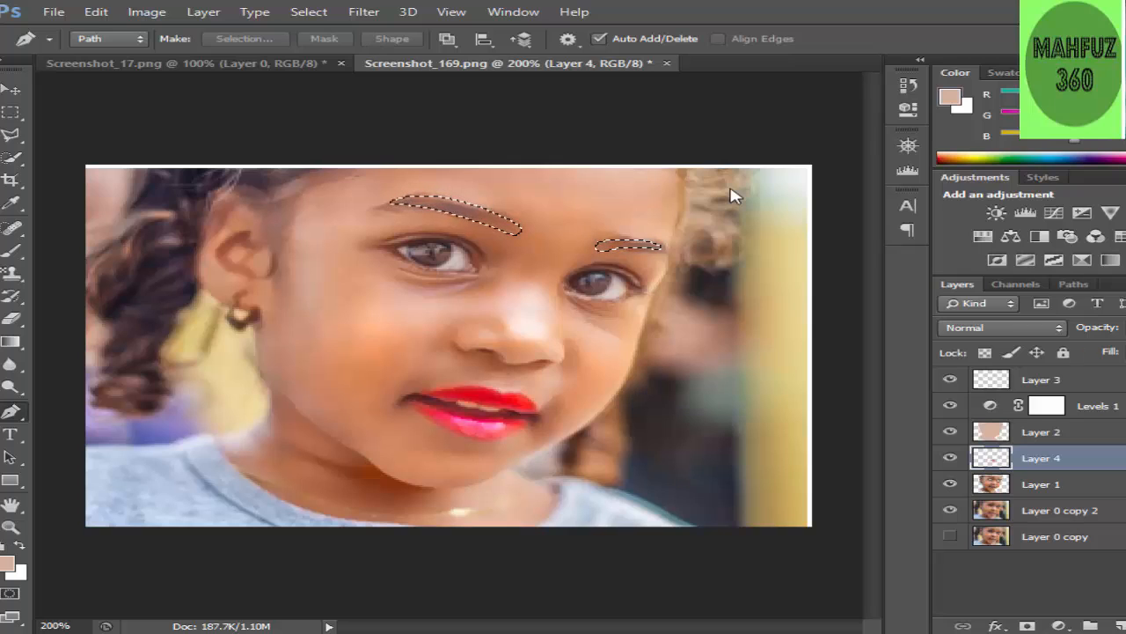
# Step: Copy the selected eyebrows from Layer 1 onto a new layer of their own
pyautogui.hotkey('ctrl', 'j')
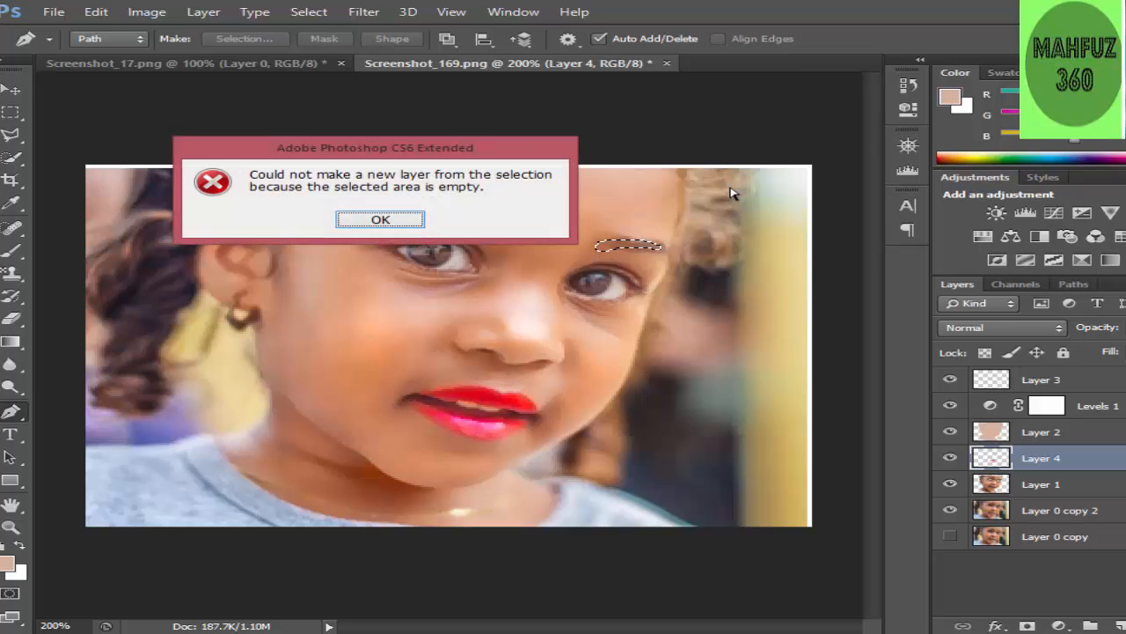
pyautogui.click(380, 219)
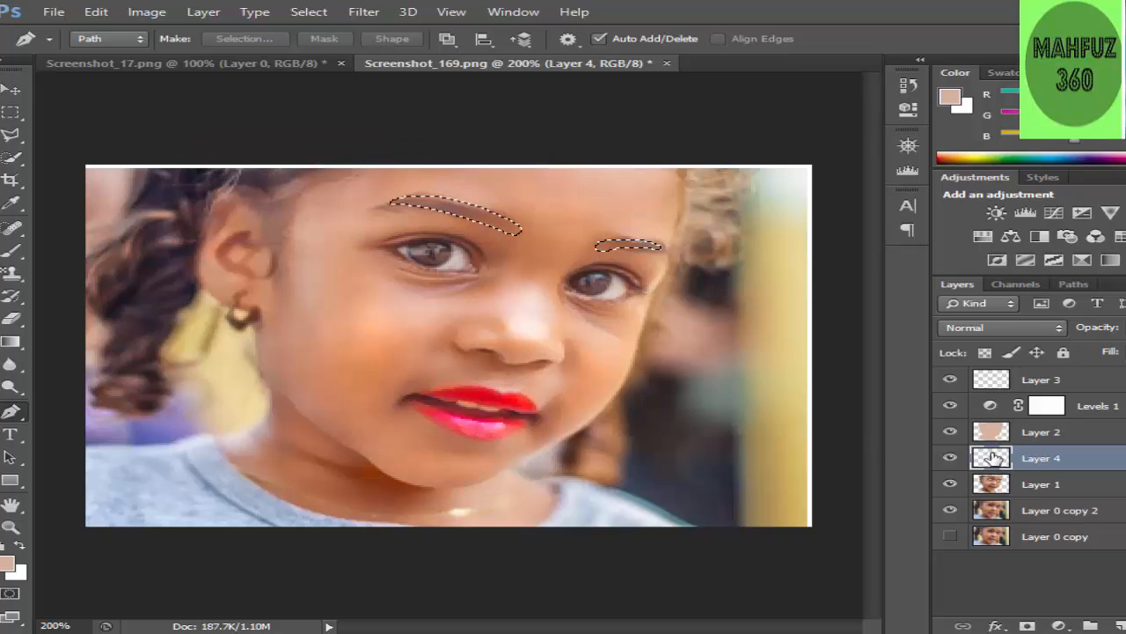
pyautogui.click(1037, 485)
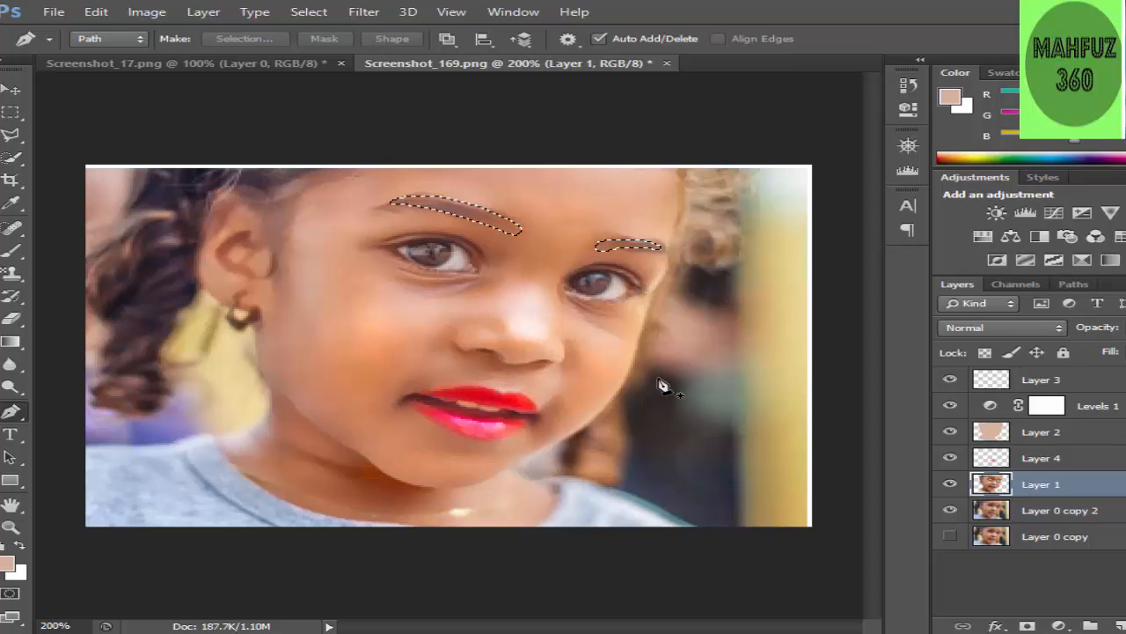
pyautogui.hotkey('ctrl', 'j')
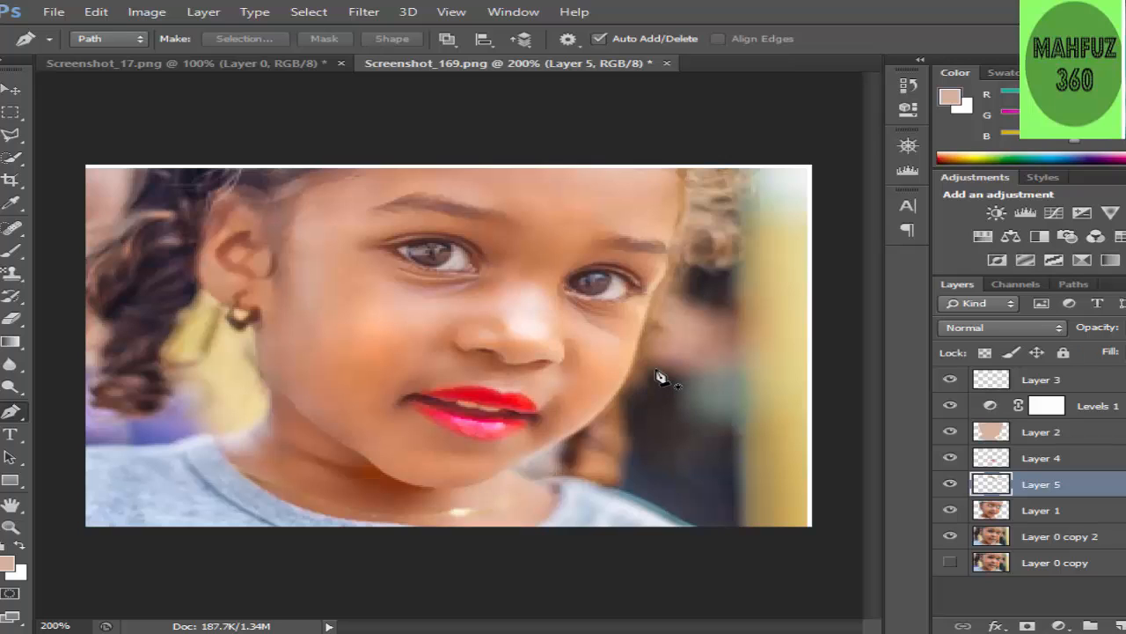
# Step: Darken the eyebrow layer with Levels, setting the RGB midtones to 0.07 and the highlights input to 243
pyautogui.hotkey('ctrl', 'l')
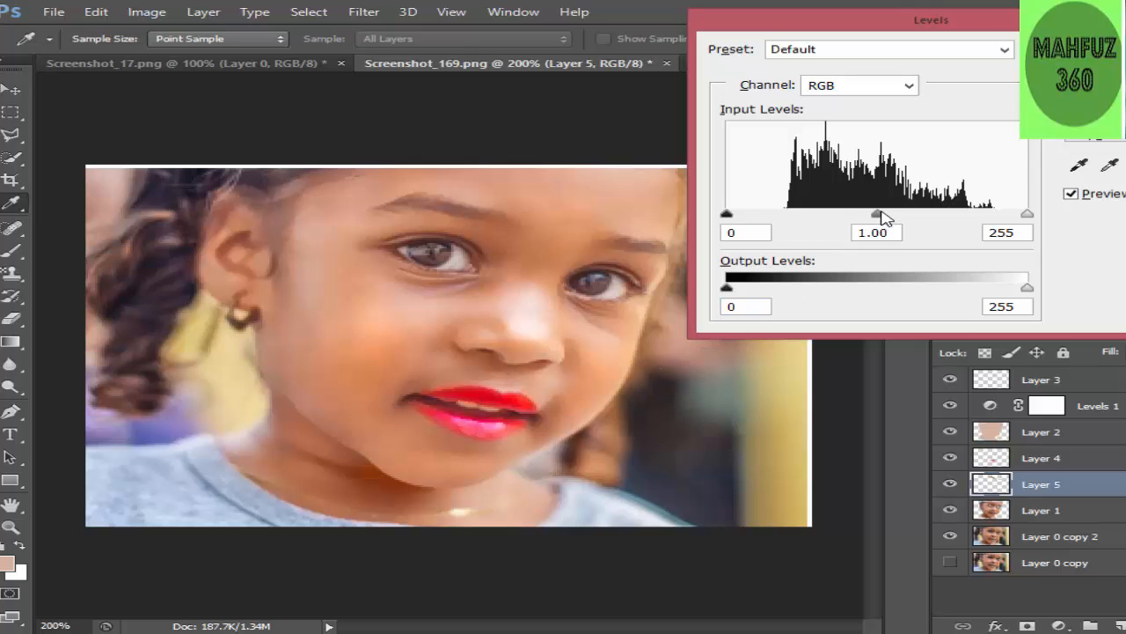
pyautogui.moveTo(882, 213); pyautogui.dragTo(968, 220)
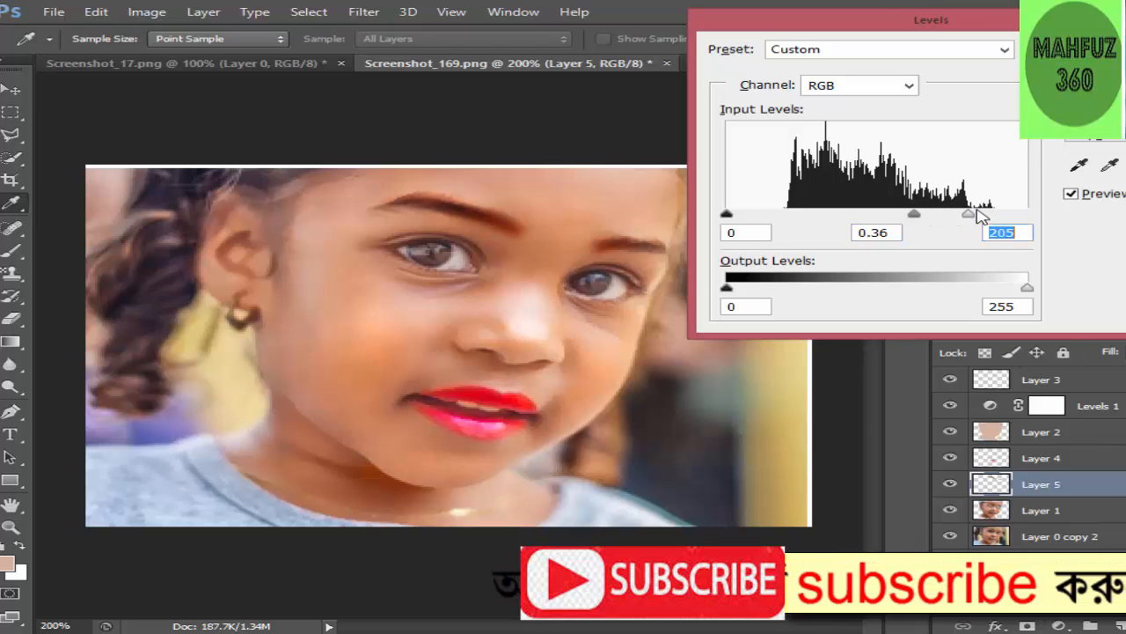
pyautogui.moveTo(970, 215); pyautogui.dragTo(1000, 214)
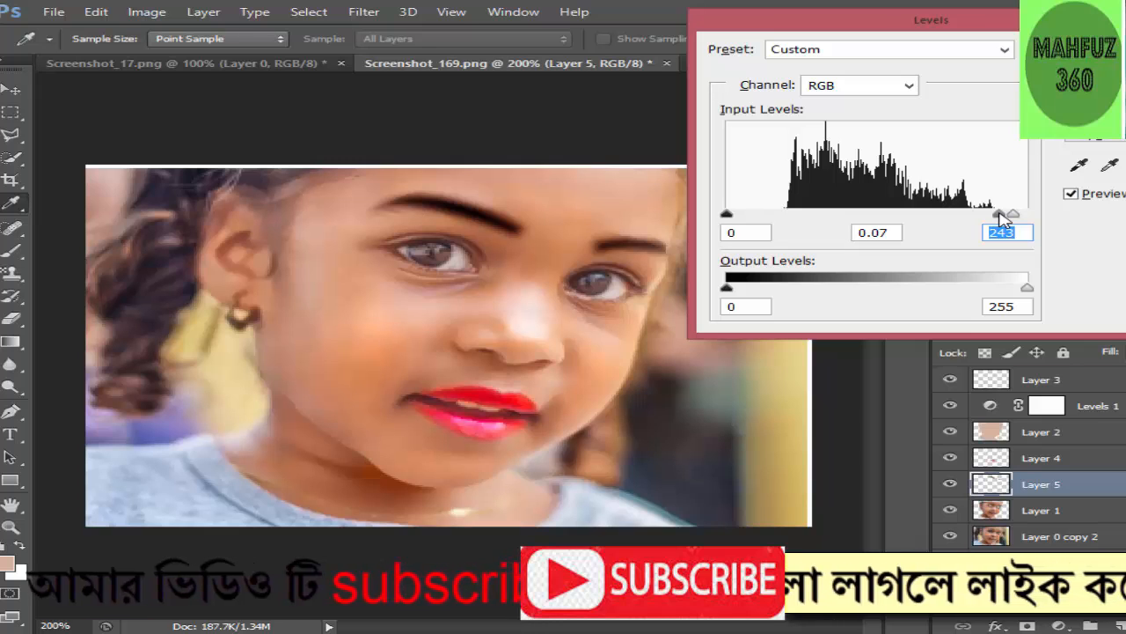
pyautogui.moveTo(999, 214); pyautogui.dragTo(1000, 214)
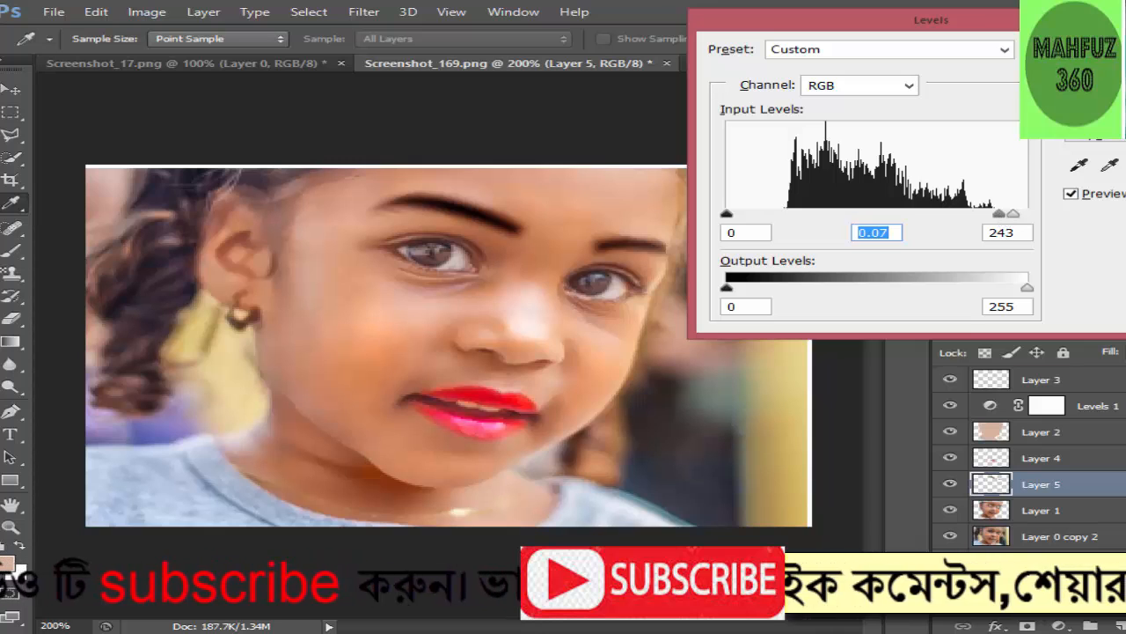
pyautogui.press('Return')
# Step: Reset the colours to the default black foreground and white background, and activate the Brush tool with black (000000)
pyautogui.press('p')
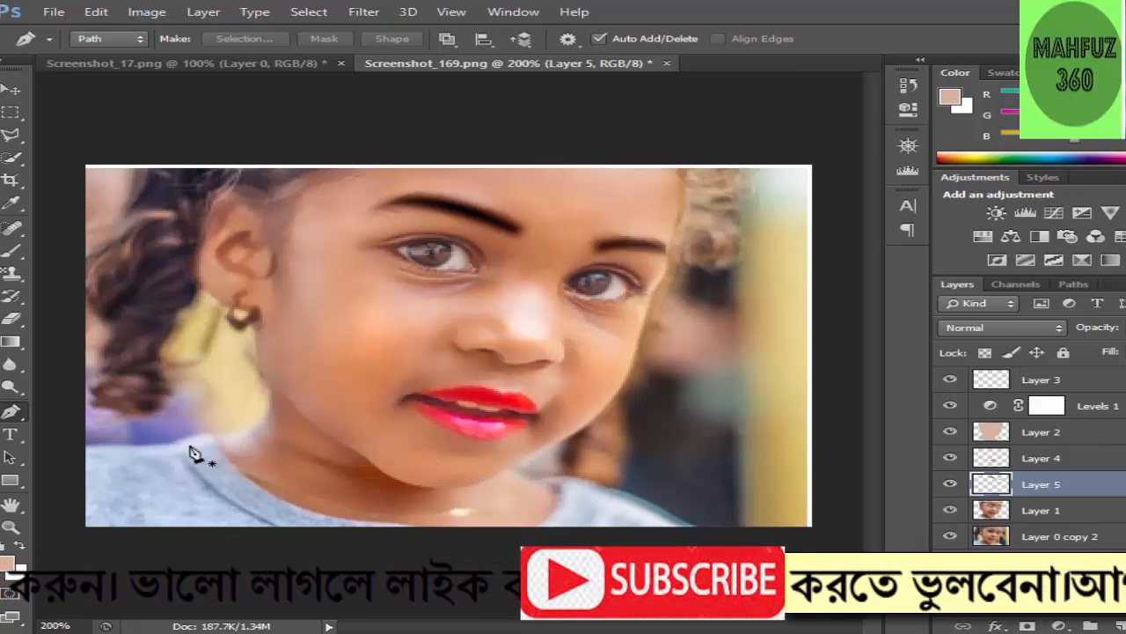
pyautogui.click(16, 547)
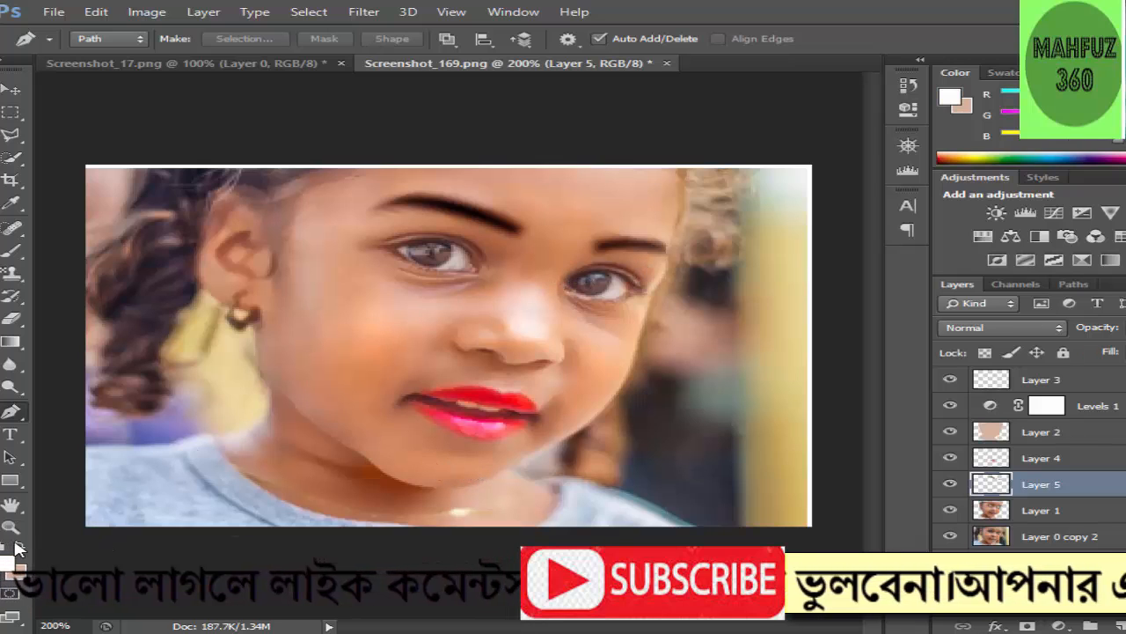
pyautogui.click(16, 548)
pyautogui.click(16, 547)
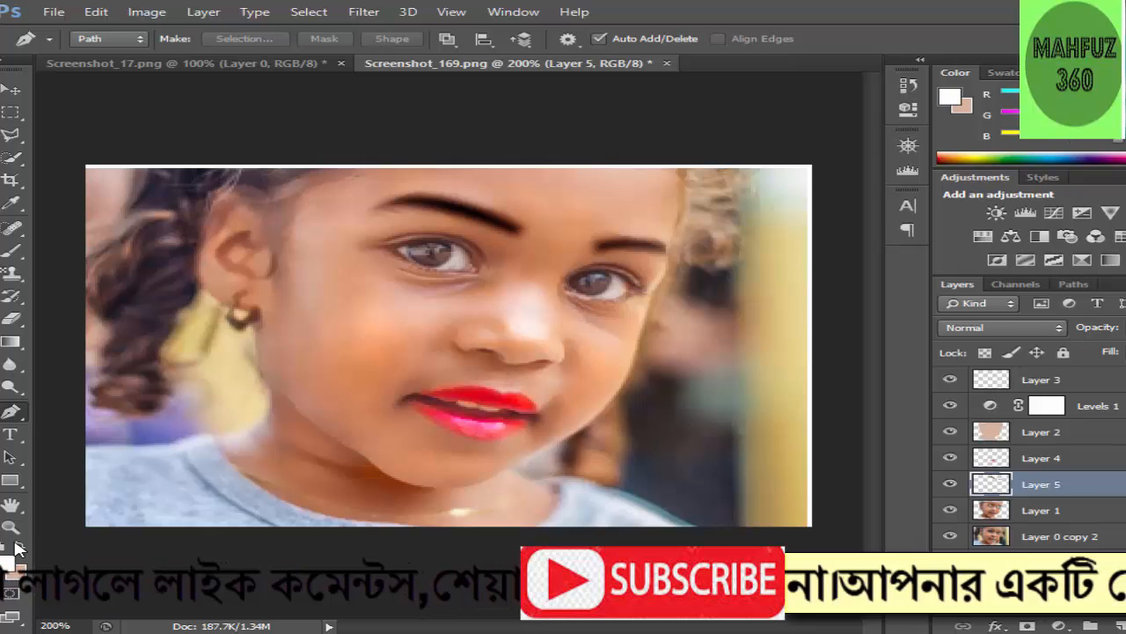
pyautogui.click(4, 548)
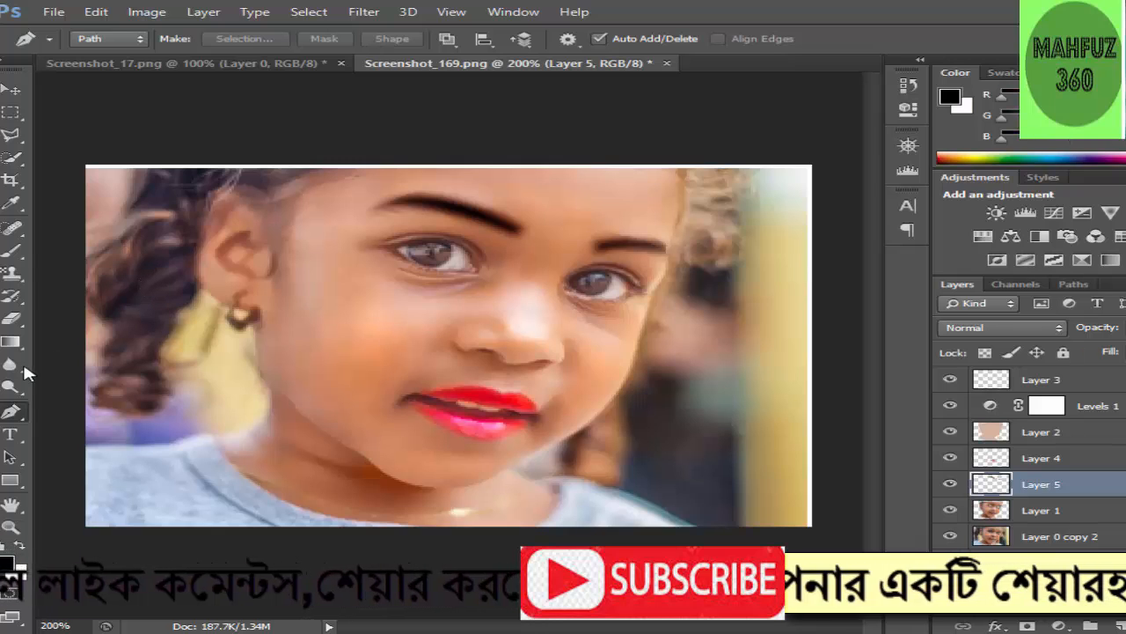
pyautogui.click(18, 253)
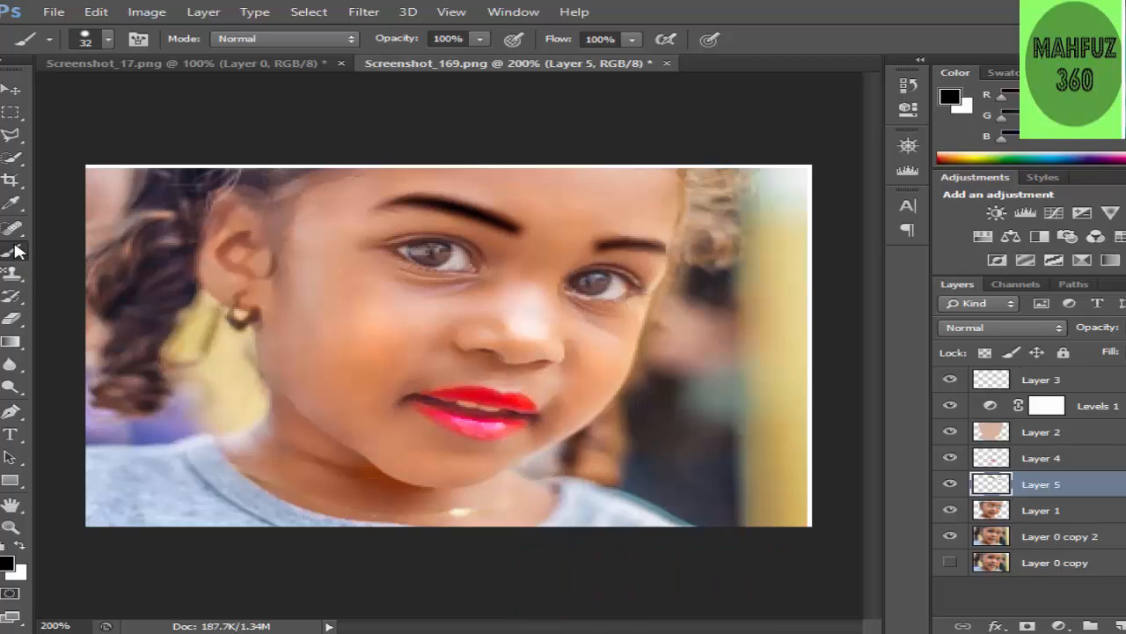
pyautogui.click(9, 565)
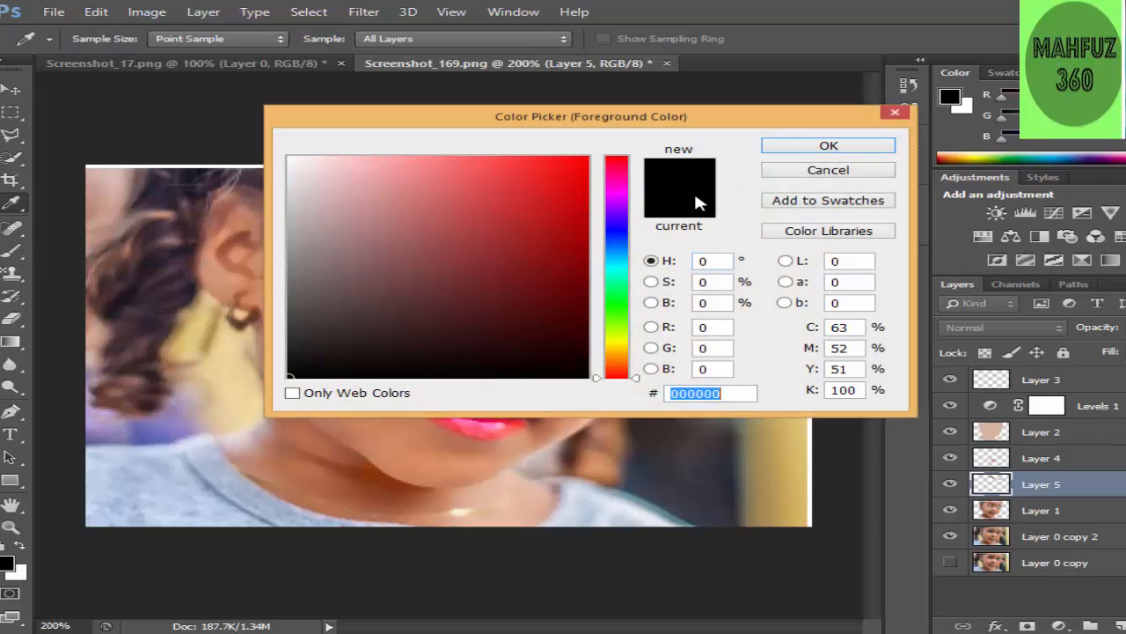
pyautogui.click(843, 147)
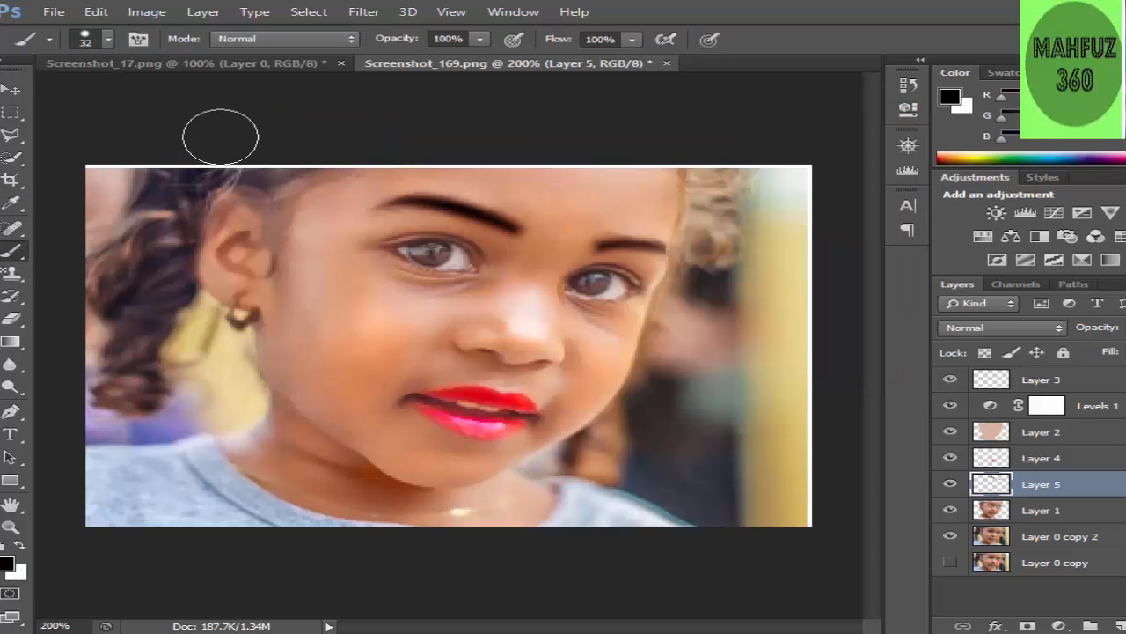
# Step: Paint a single black dot on the forehead between the eyebrows using a 12 px hard round brush
pyautogui.click(109, 39)
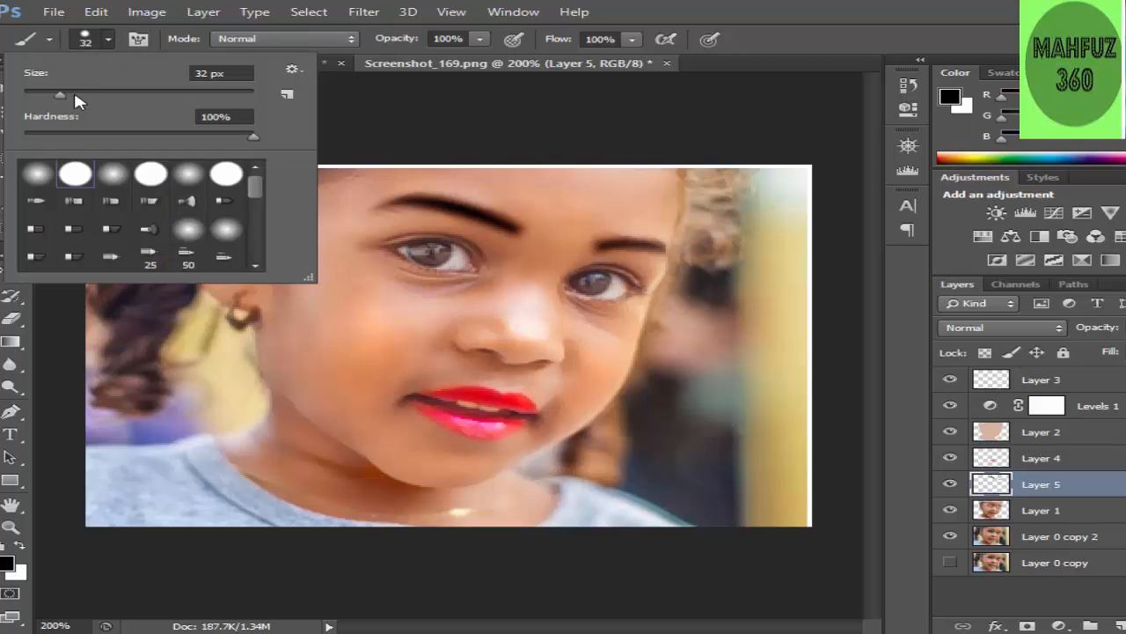
pyautogui.moveTo(76, 93); pyautogui.dragTo(50, 97)
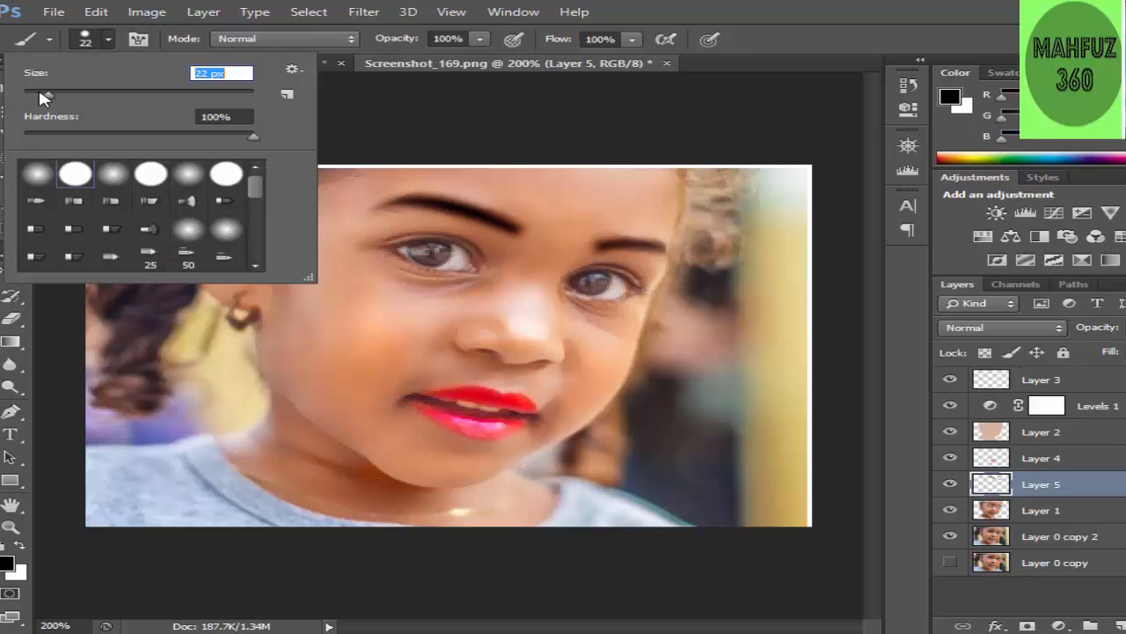
pyautogui.moveTo(46, 95); pyautogui.dragTo(26, 86)
pyautogui.click(37, 85)
pyautogui.click(225, 392)
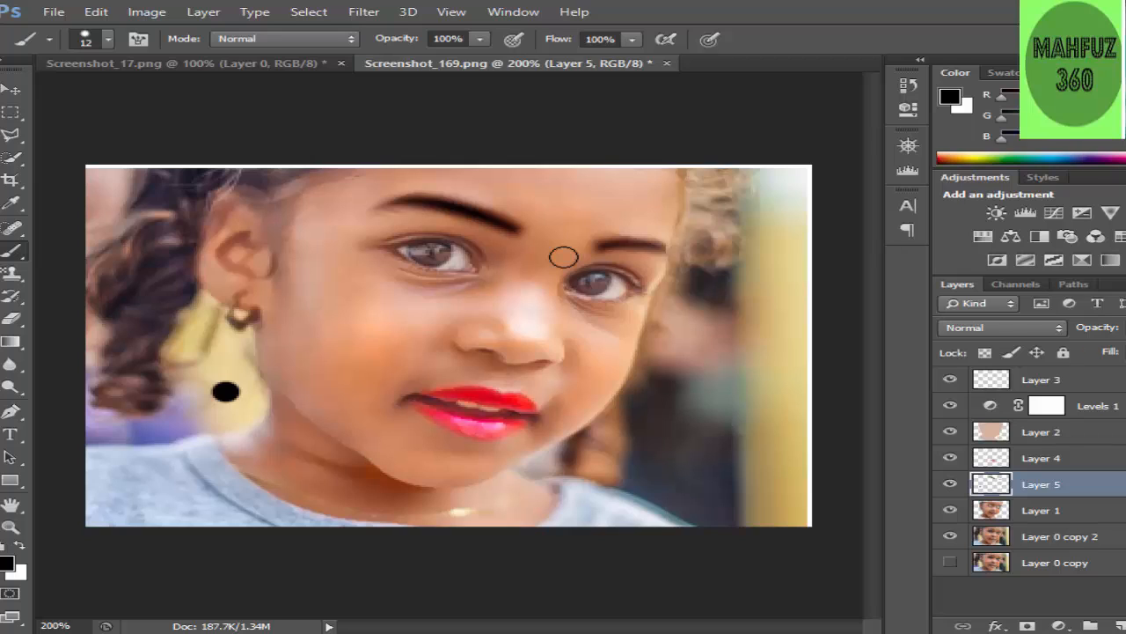
pyautogui.hotkey('ctrl', 'z')
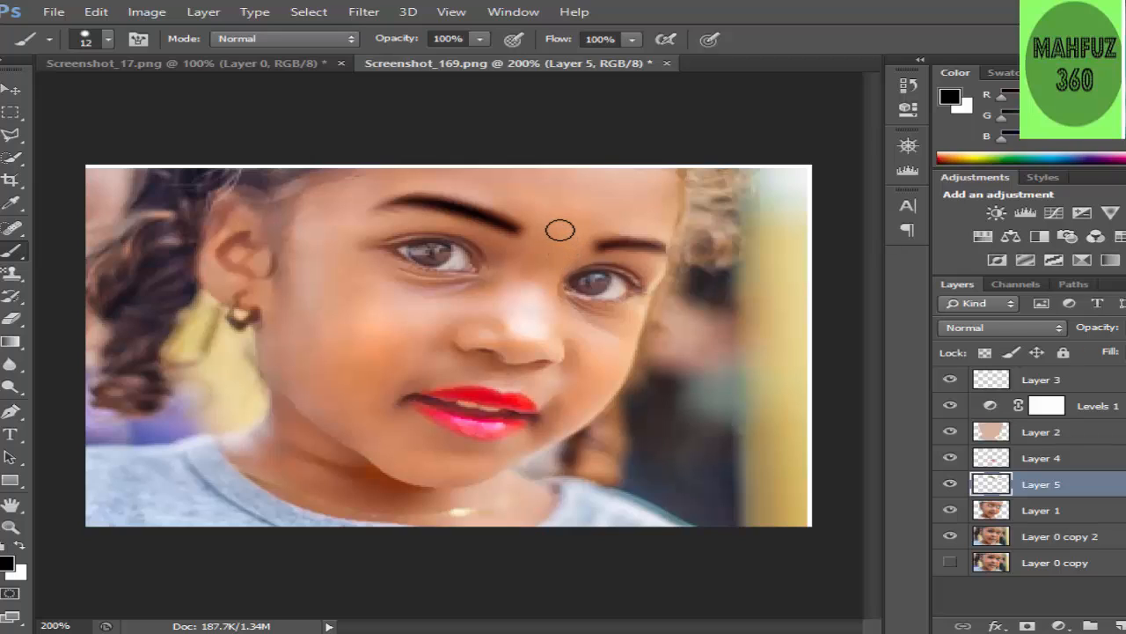
pyautogui.click(560, 230)
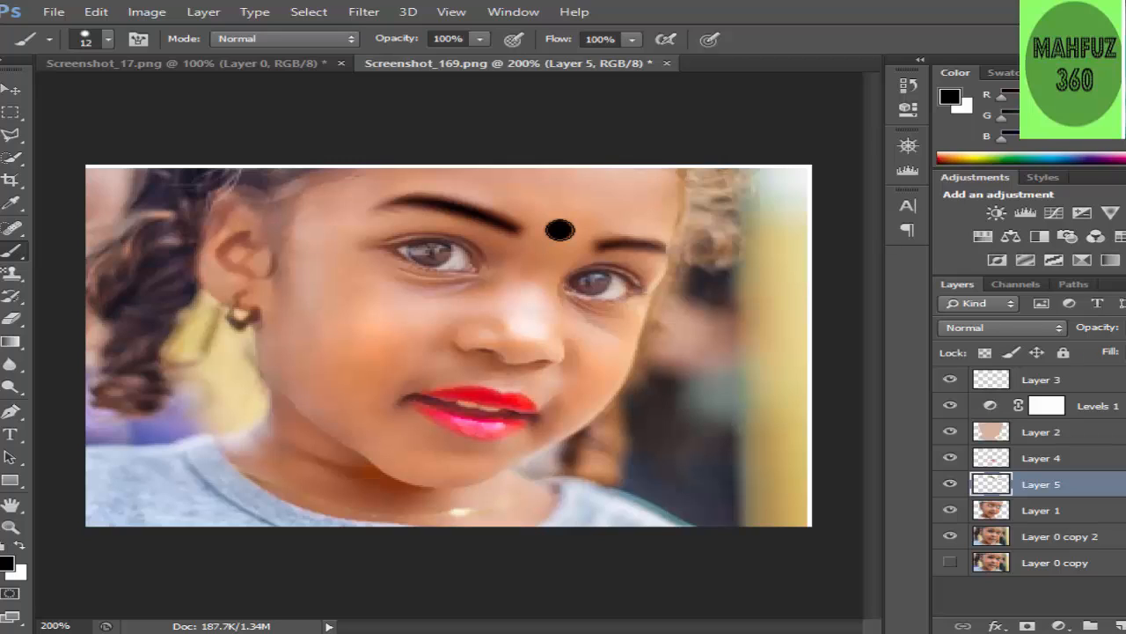